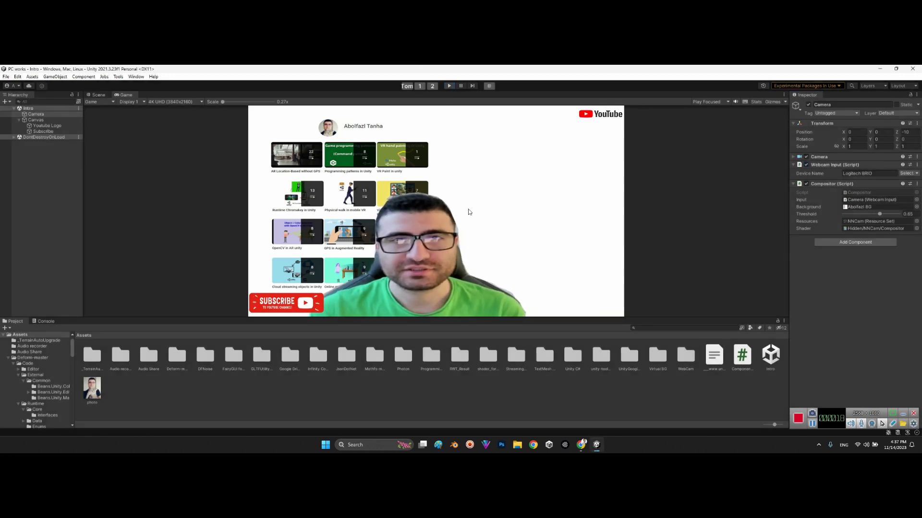
Step: Exit Play mode in Unity and bring the GLTFUtility GitHub page forward in Chrome
key("ctrl+p")
left_click(581, 445)
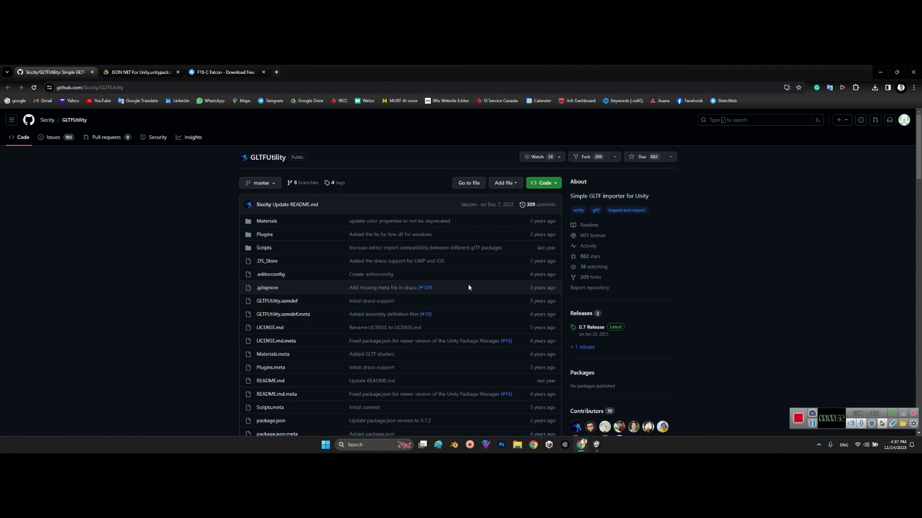
Step: Look over the GLTFUtility repository, then switch to the JSON NET For Unity.unitypackage Drive tab
scroll(546, 342, "down", 2)
scroll(537, 339, "up", 2)
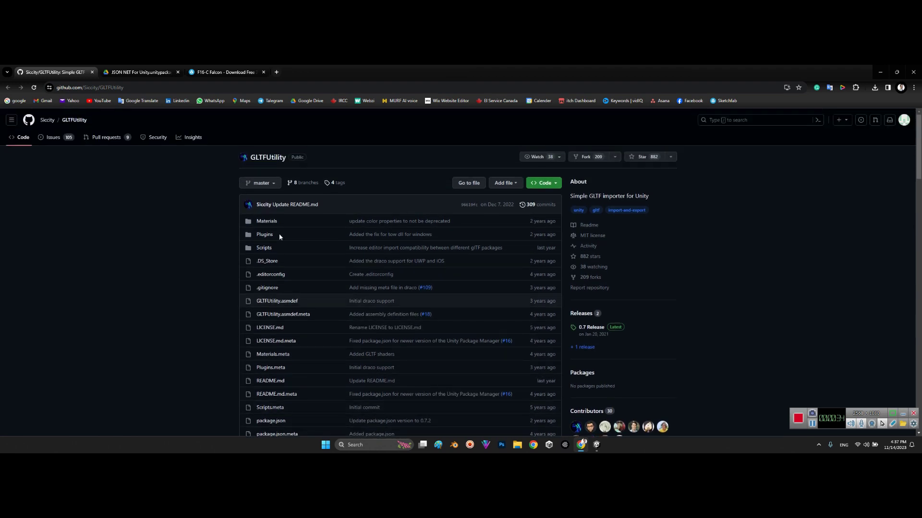
mouse_move(46, 124)
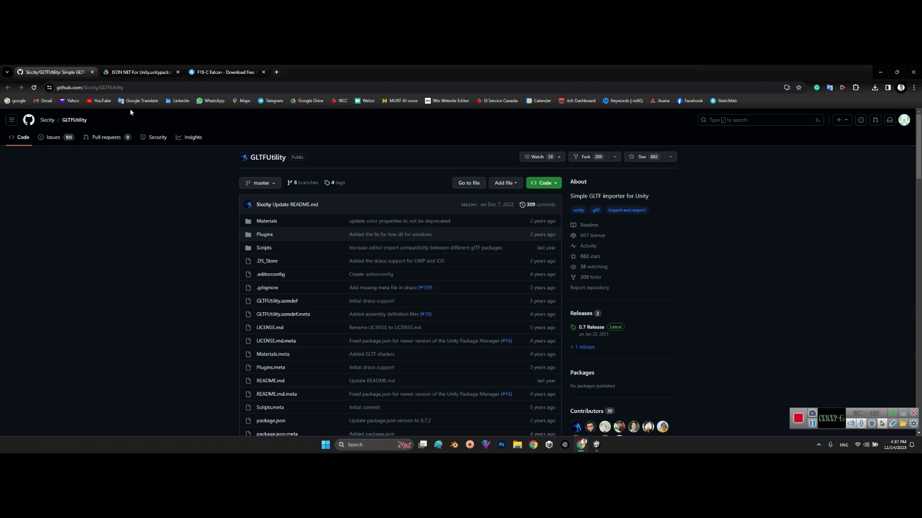
left_click(119, 77)
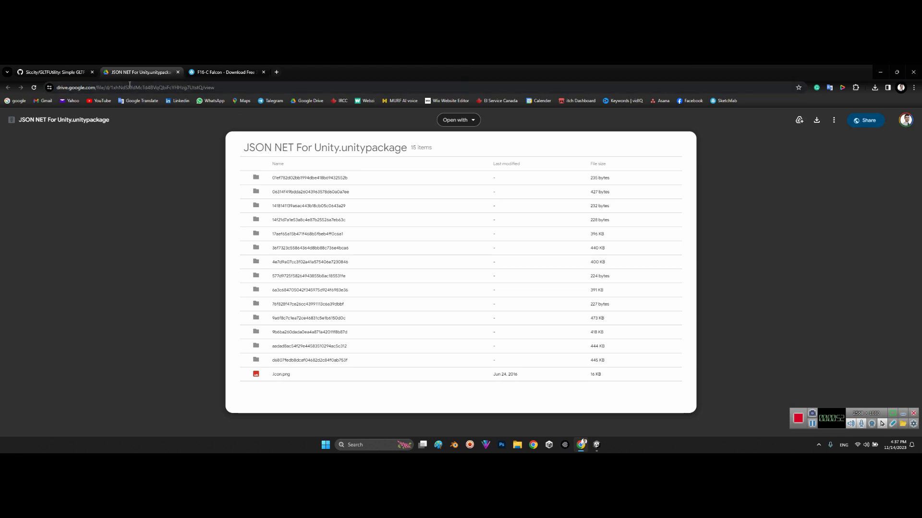
Step: Download JSON NET For Unity.unitypackage (1,408 KB) from Google Drive
left_click(108, 89)
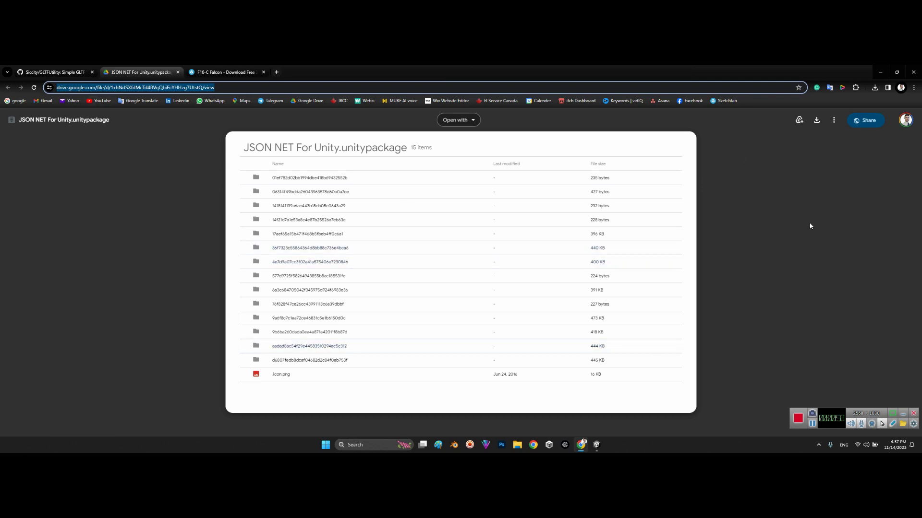
left_click(816, 120)
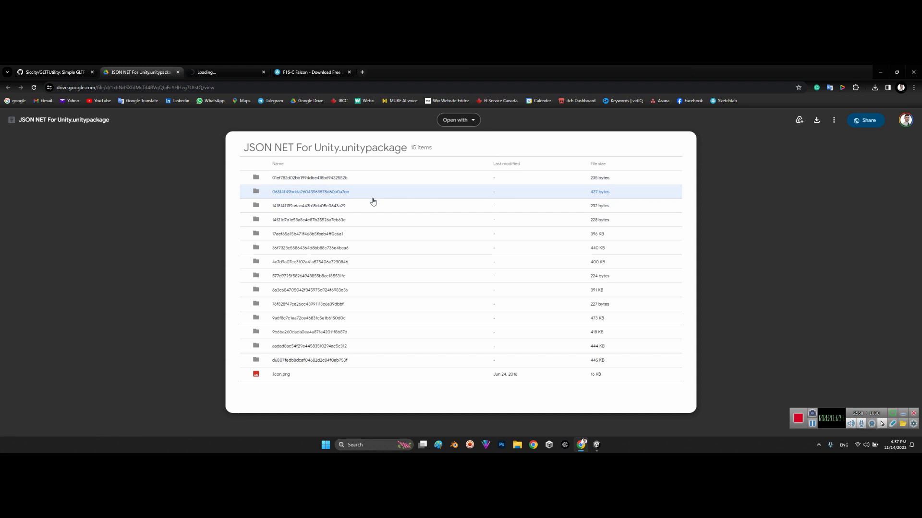
mouse_move(789, 107)
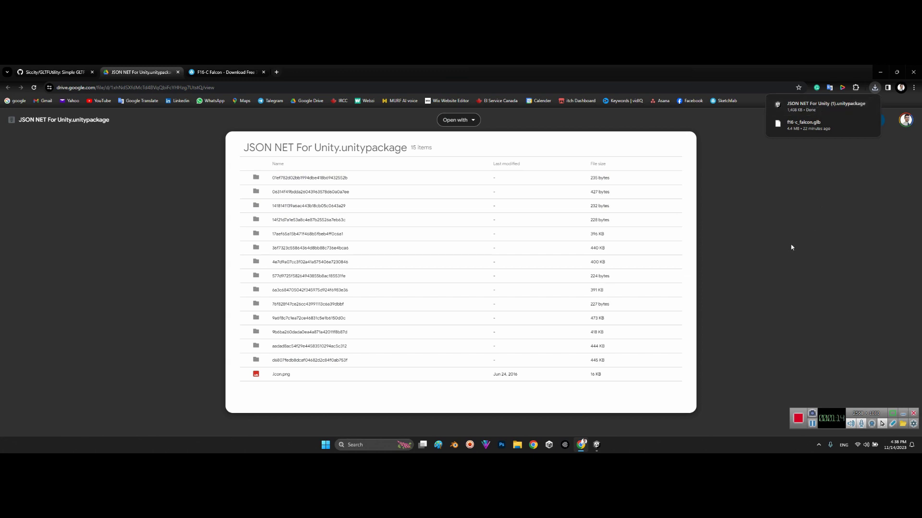
Step: Back on the GLTFUtility repo, check the Code download options and show recent downloads
left_click(53, 72)
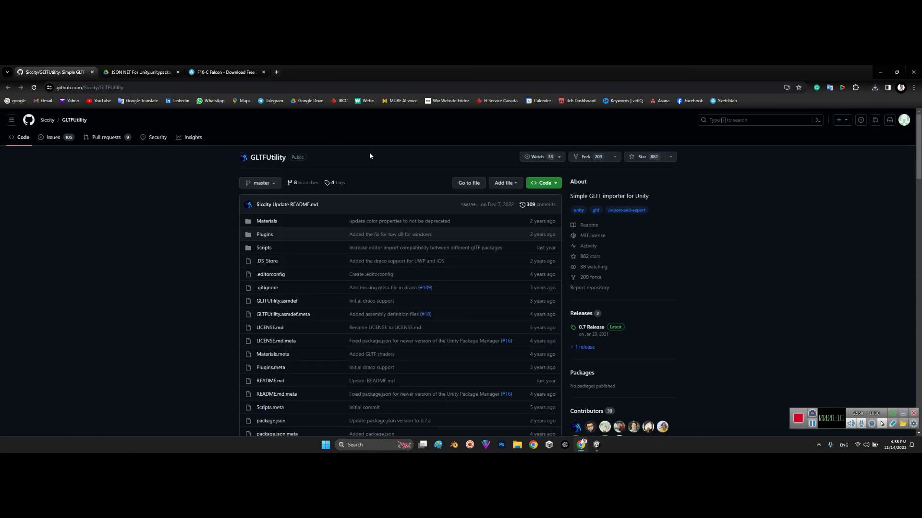
left_click(544, 182)
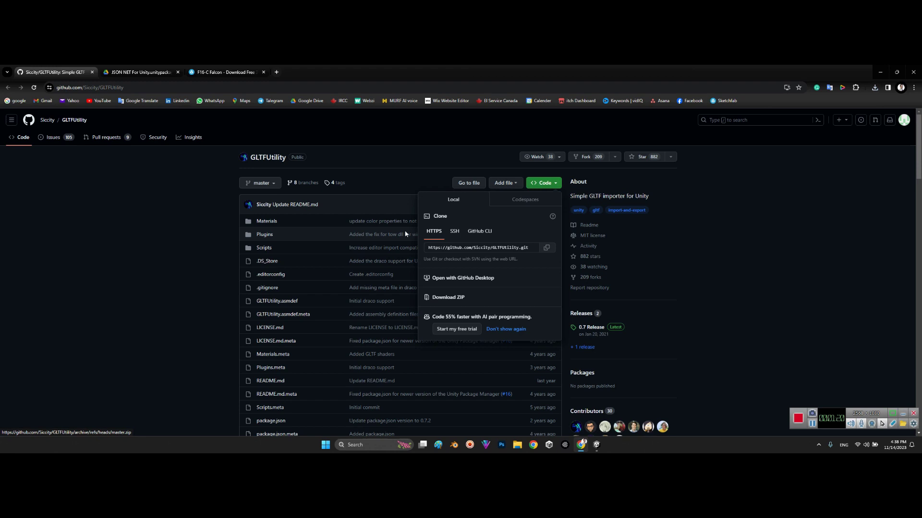
left_click(390, 177)
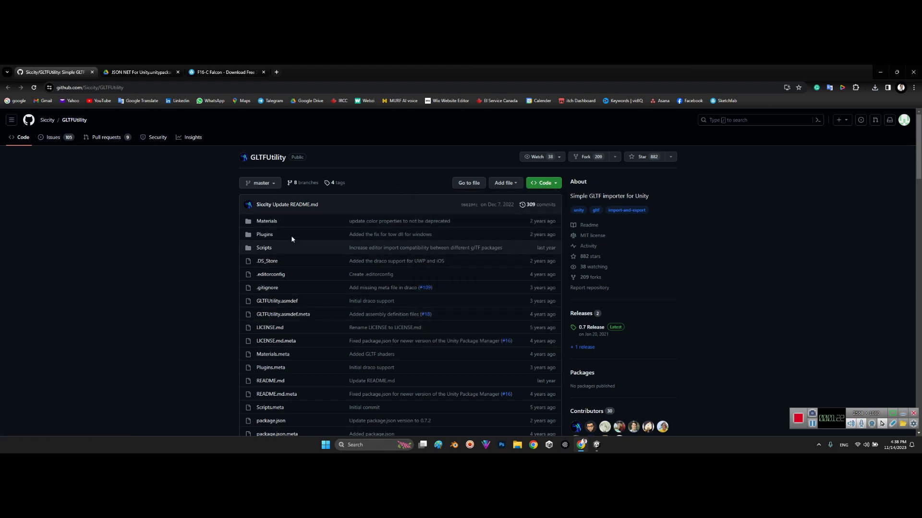
left_click(876, 87)
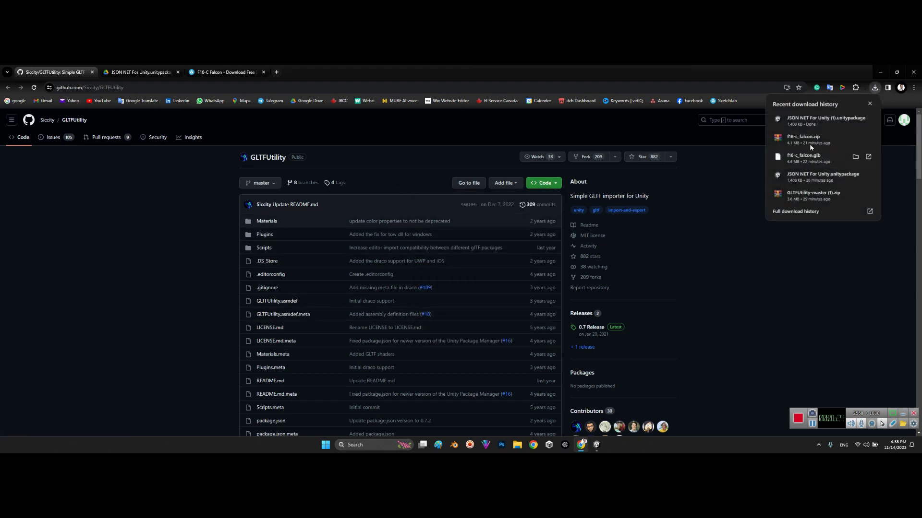
Step: Open GLTFUtility-master (1).zip in WinRAR, select its GLTFUtility-master folder, and return to Unity
left_click(805, 196)
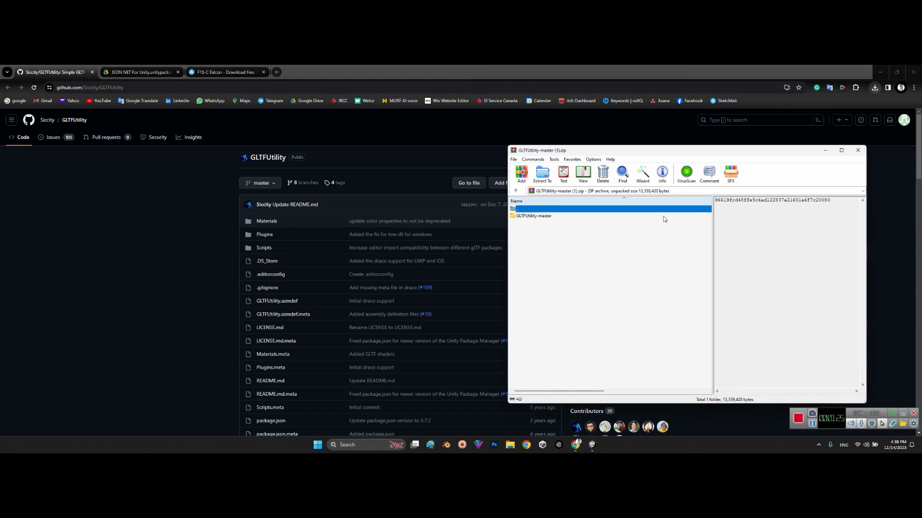
left_click(525, 217)
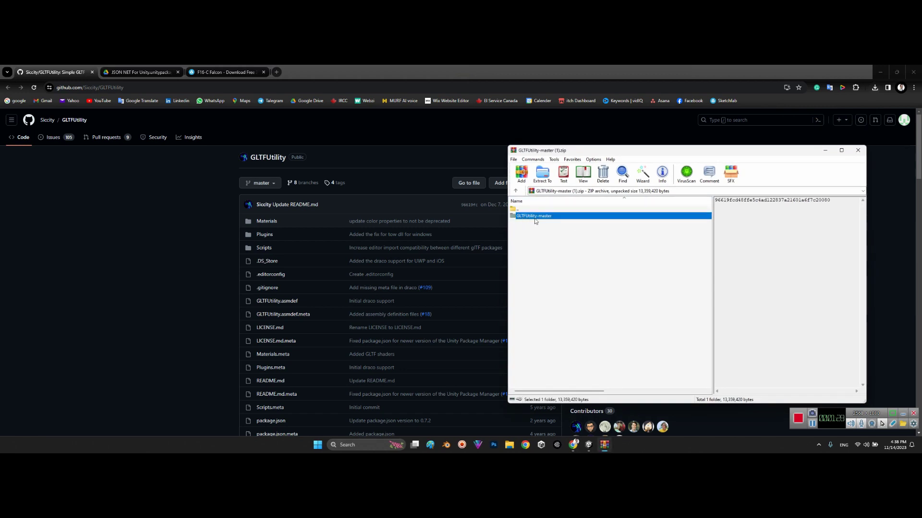
left_click(589, 445)
left_click(408, 380)
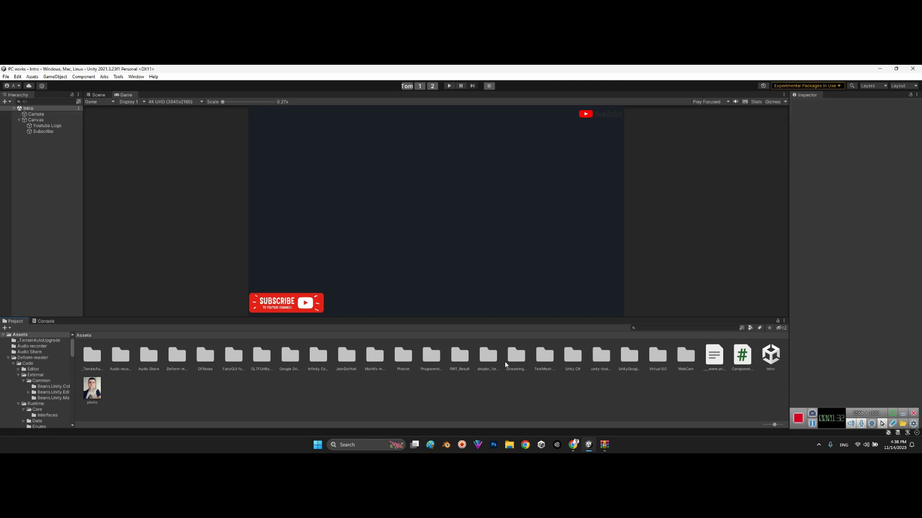
Step: Open the GLTFUtility-master folder in Assets and launch Edit > Project Settings
double_click(263, 357)
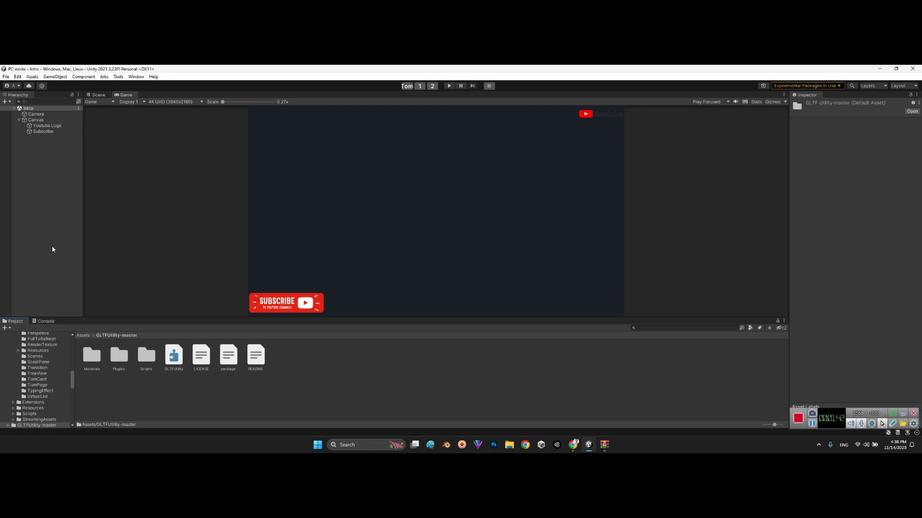
left_click(18, 77)
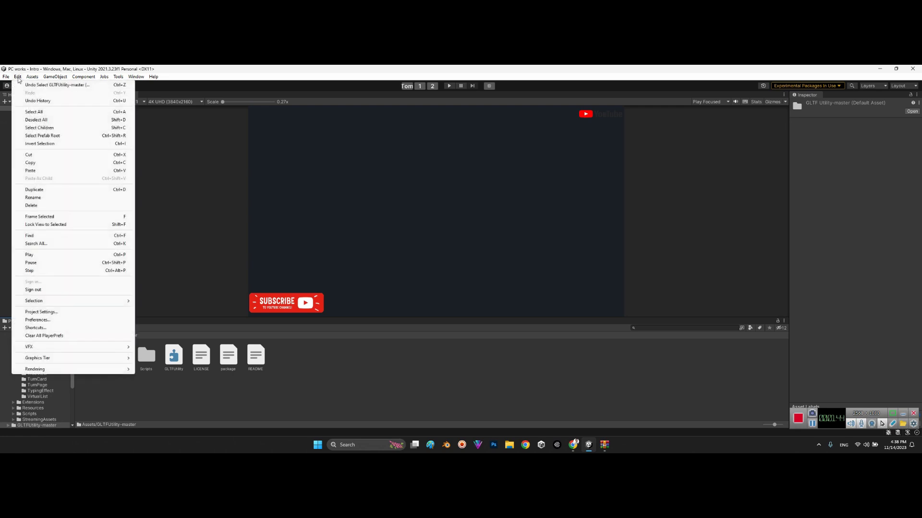
left_click(34, 312)
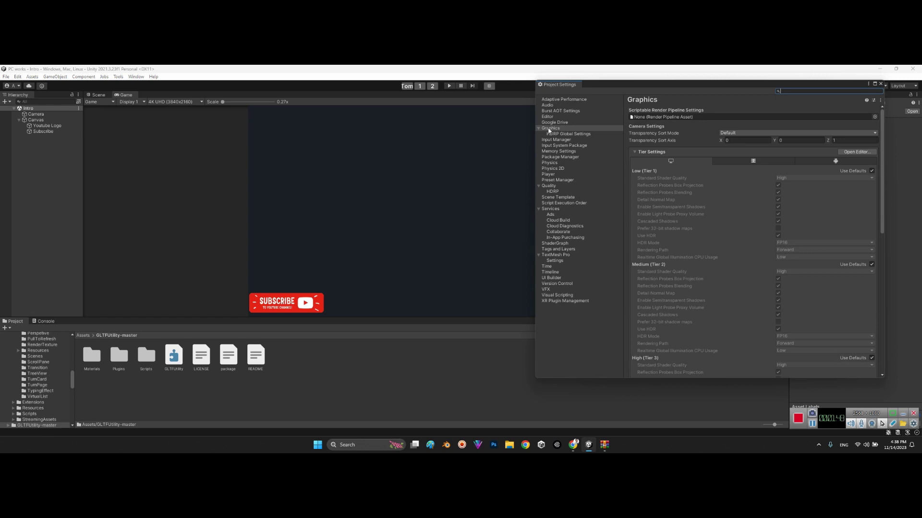
Step: Show the Graphics settings scrolled down to the six Always Included Shaders
left_click(551, 128)
scroll(739, 227, "down", 10)
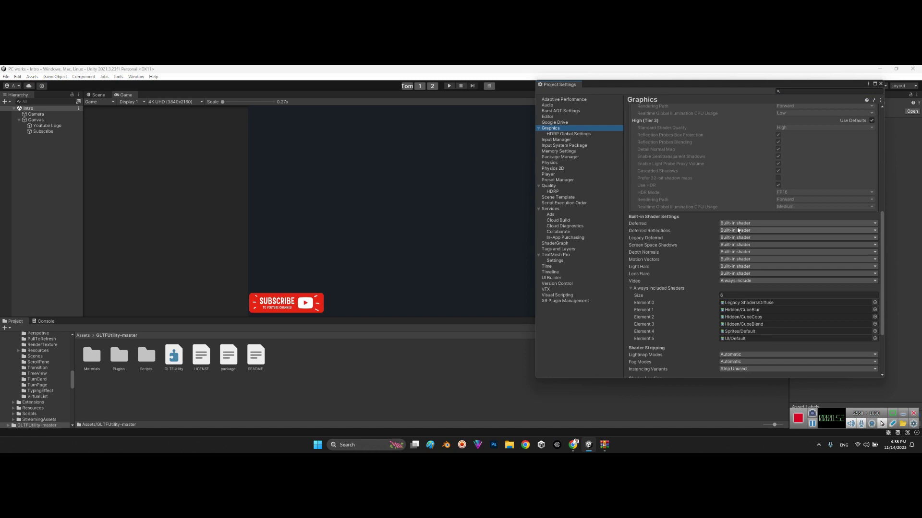
scroll(662, 282, "down", 2)
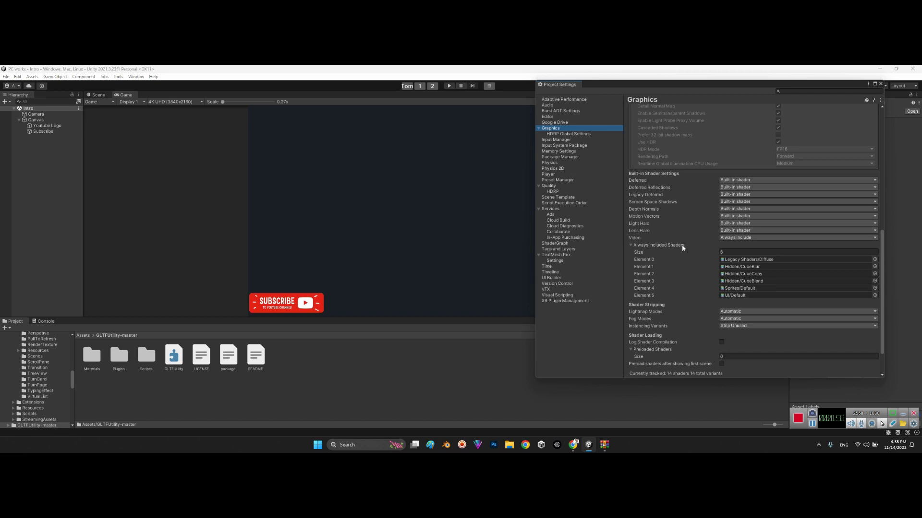
scroll(682, 245, "down", 4)
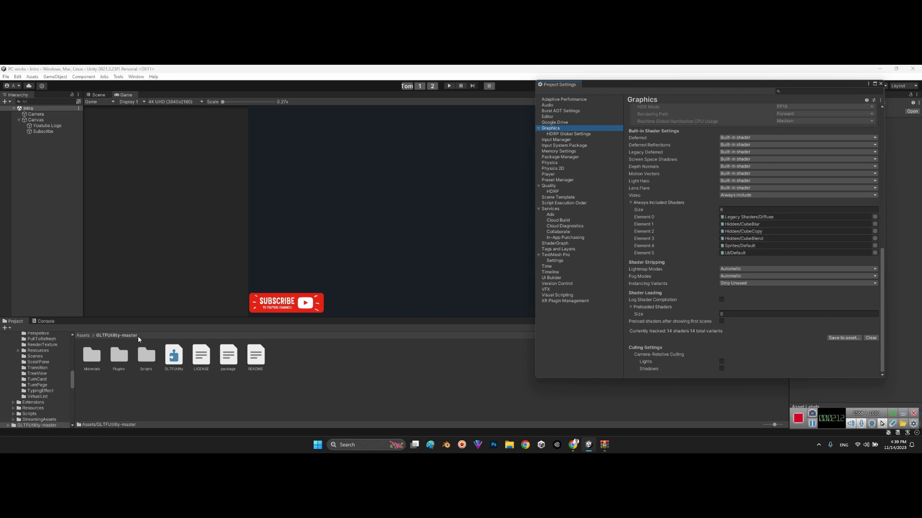
Step: Drag the four Standard Metallic/Specular shaders from Materials/Built-in into Always Included Shaders
double_click(94, 366)
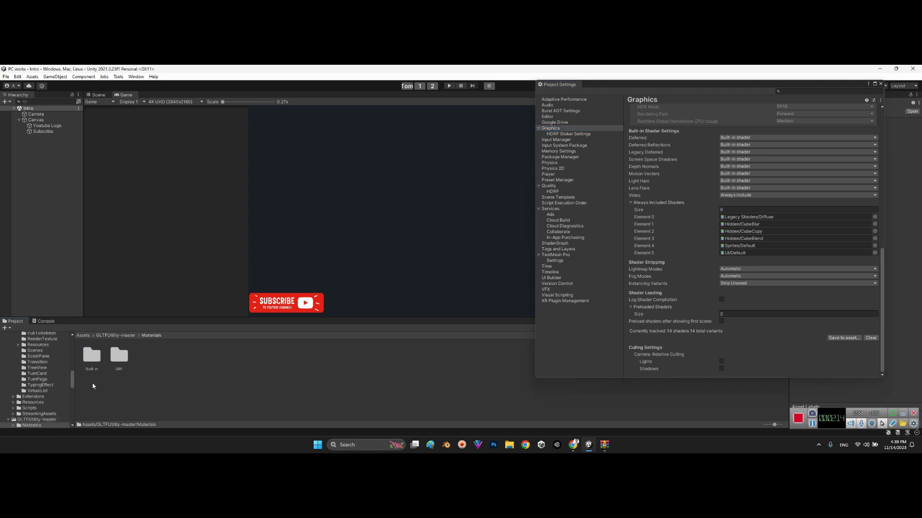
double_click(92, 358)
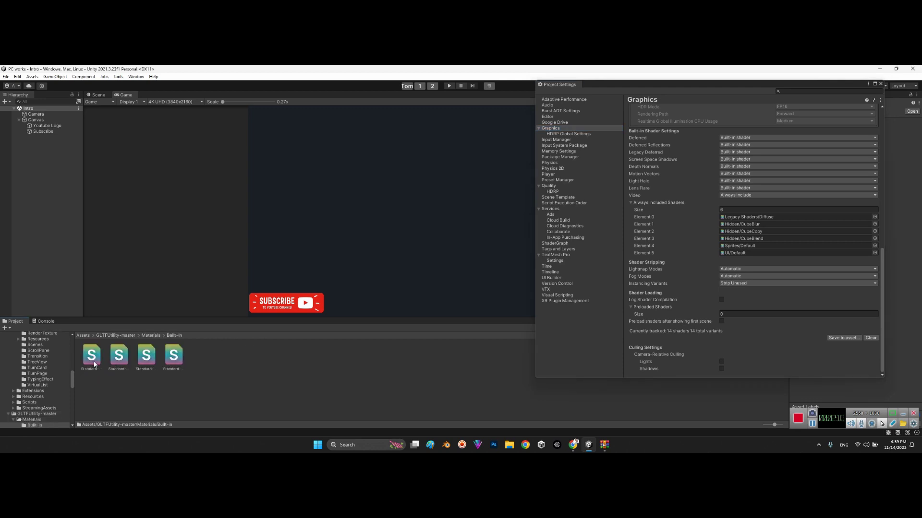
left_click(92, 356)
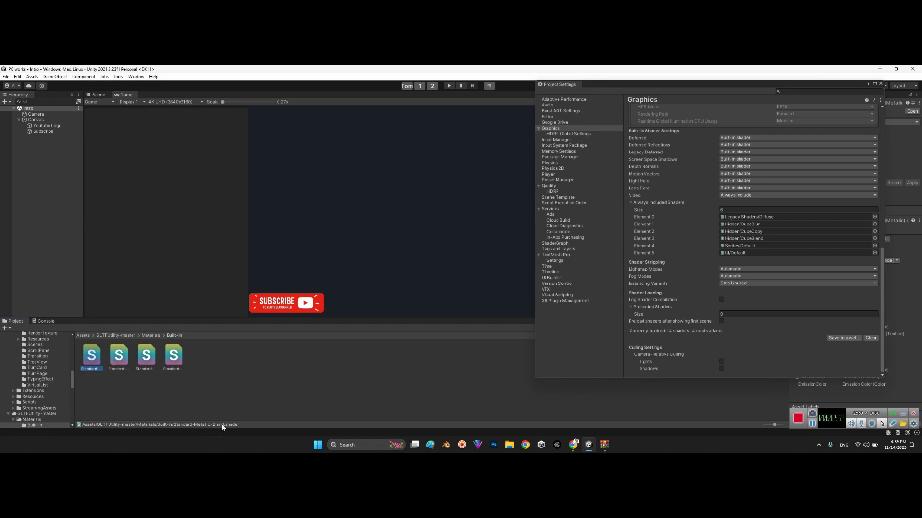
left_click(120, 358)
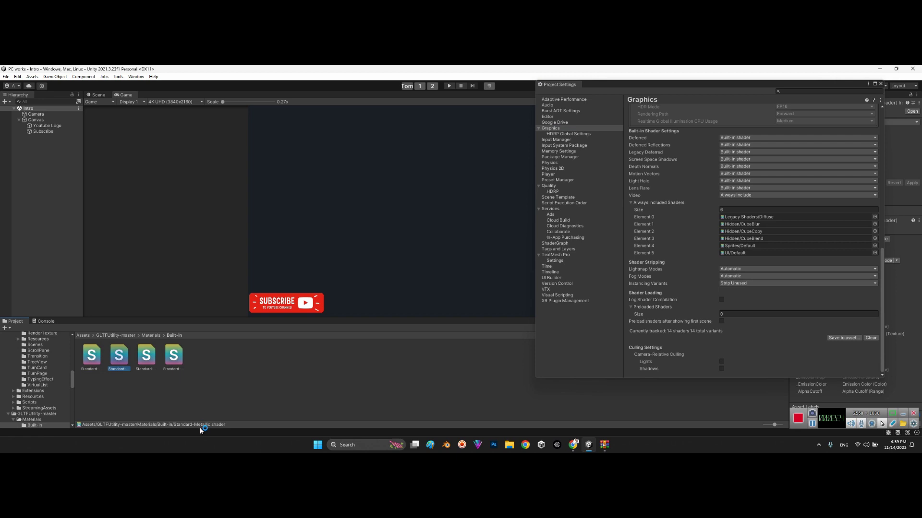
left_click(154, 365)
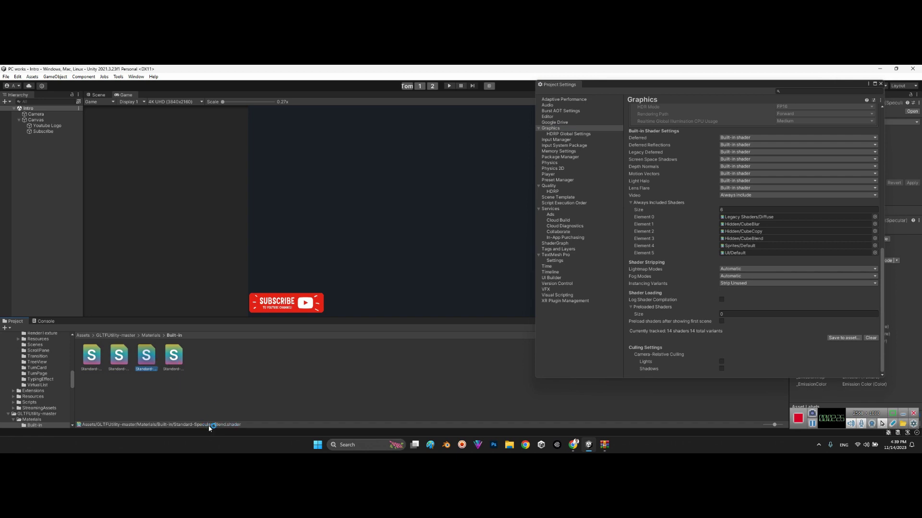
left_click(169, 369)
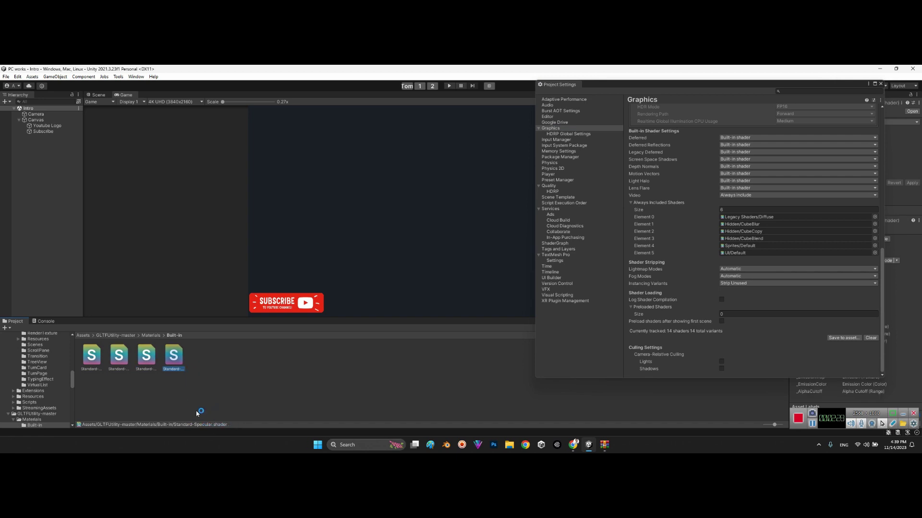
left_click(94, 354)
left_click(117, 360)
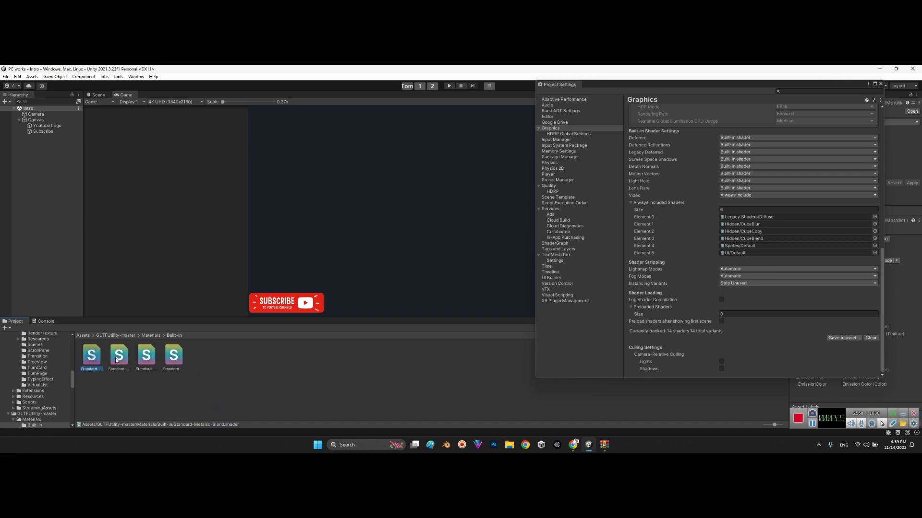
left_click(174, 360, "shift")
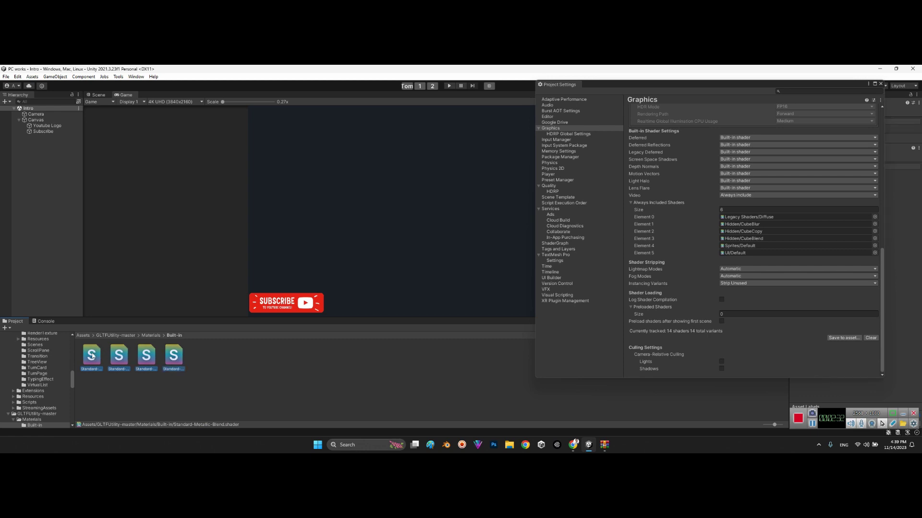
left_click_drag(94, 355, 653, 204)
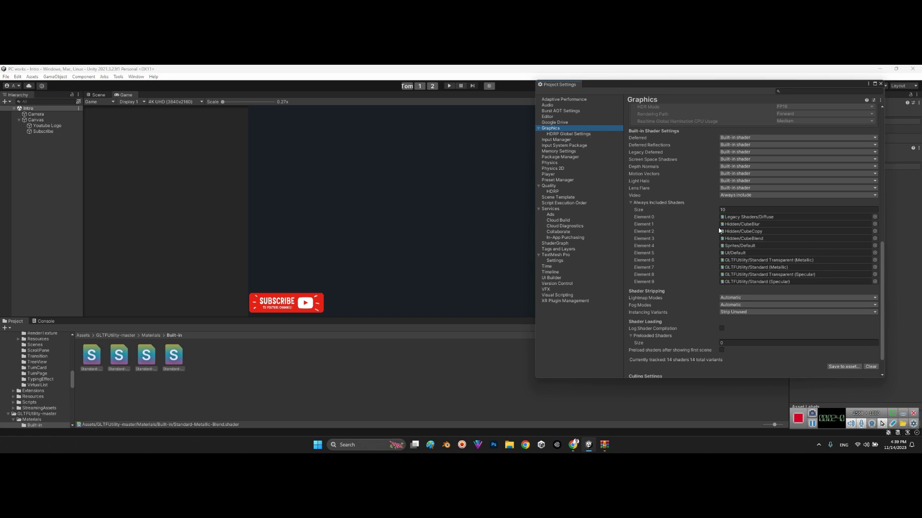
Step: Close Project Settings, return to the root Assets folder, and close the WinRAR archive
left_click(880, 84)
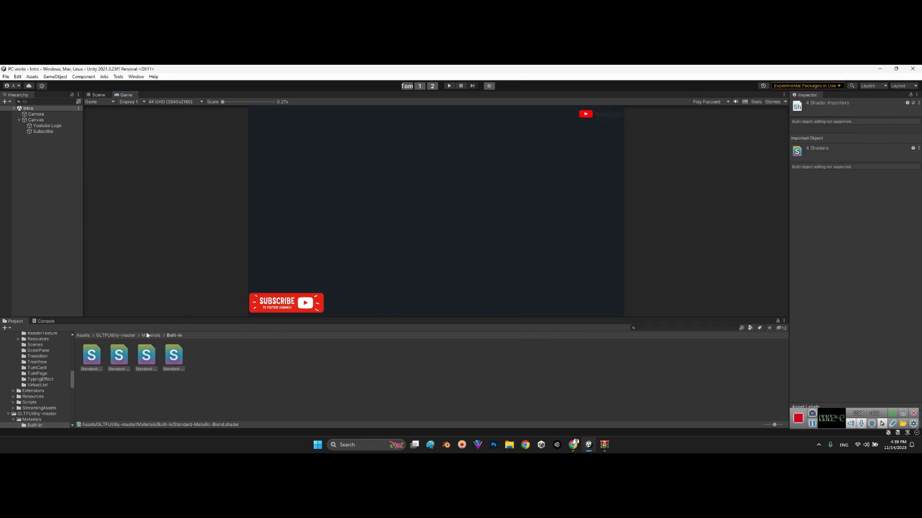
left_click(87, 336)
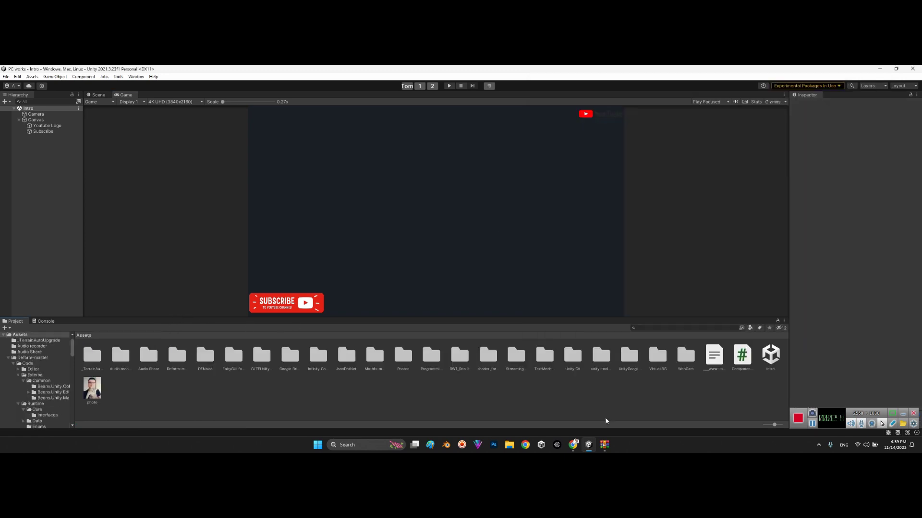
left_click(604, 445)
left_click(858, 150)
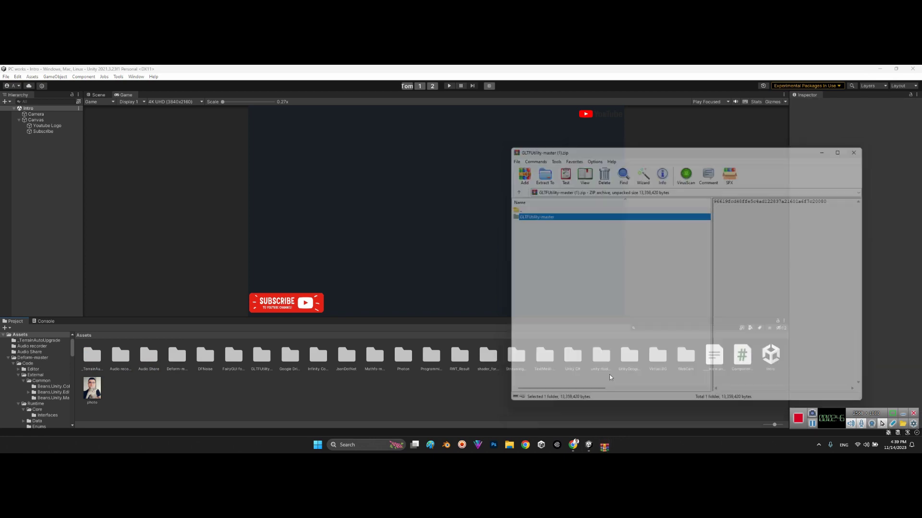
left_click(580, 445)
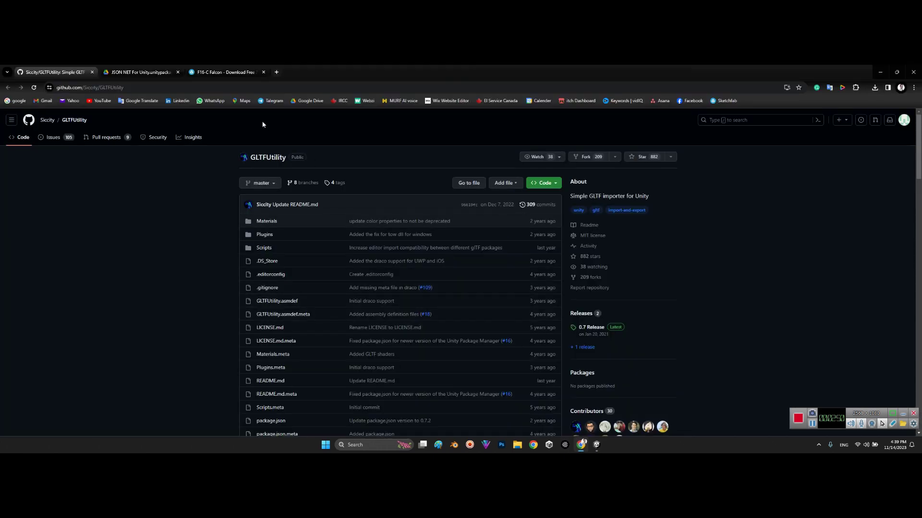
Step: Show the Sketchfab F16-C Falcon page with its 4.5k triangles and CC Attribution licence
left_click(224, 72)
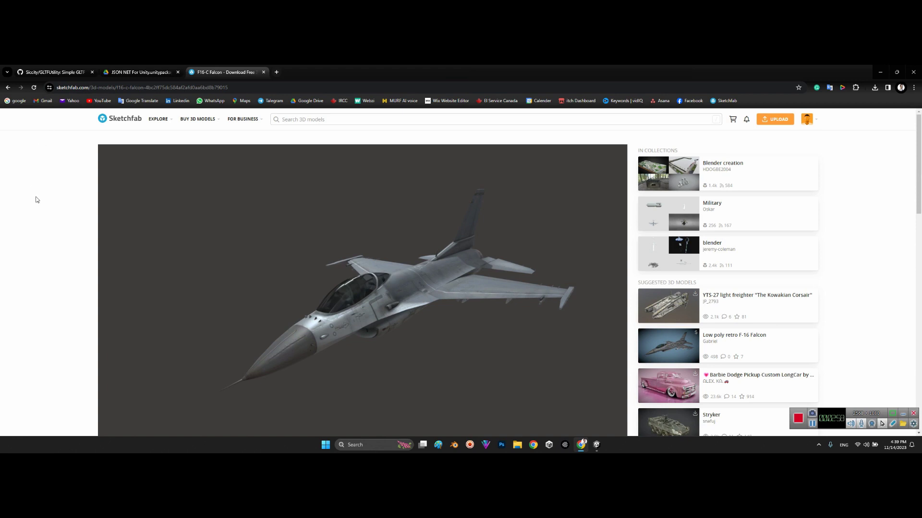
scroll(36, 200, "down", 4)
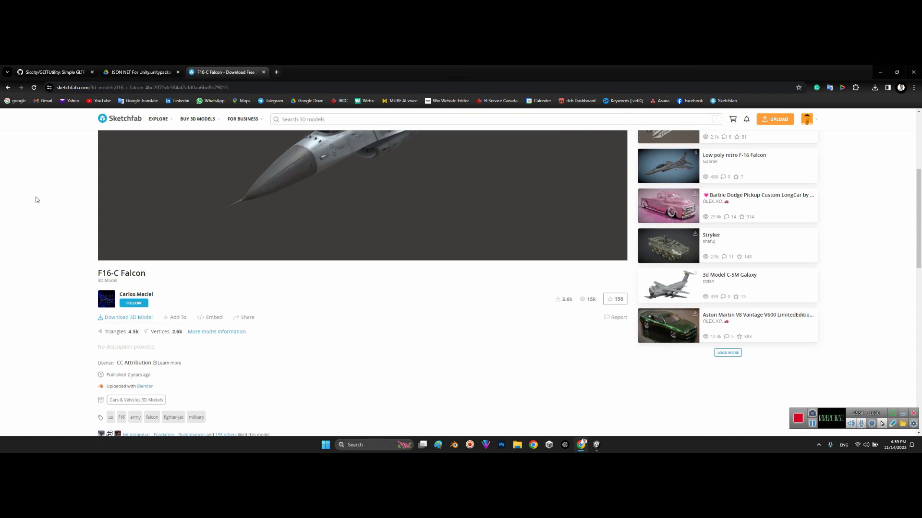
scroll(36, 224, "up", 4)
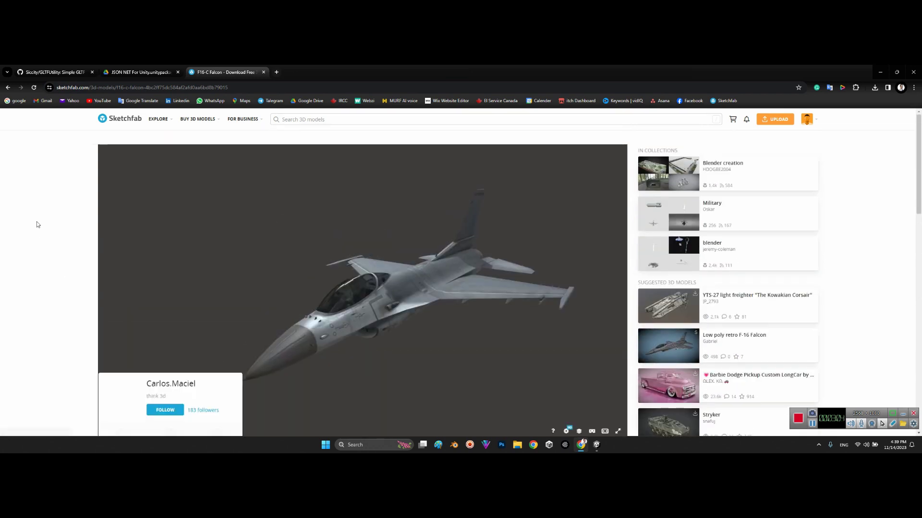
scroll(1, 247, "down", 4)
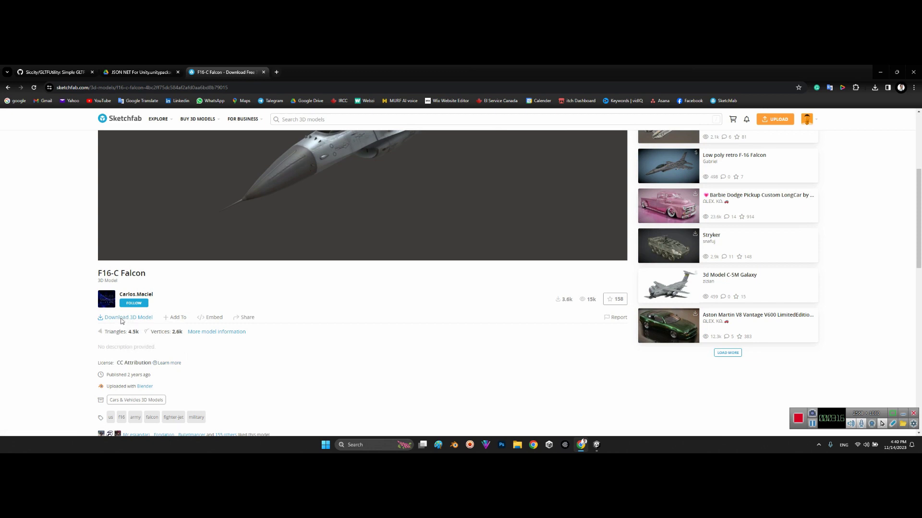
Step: Download the F16-C Falcon as the 2k-texture GLB, f16-c_falcon (1).glb, 4.4 MB
left_click(121, 321)
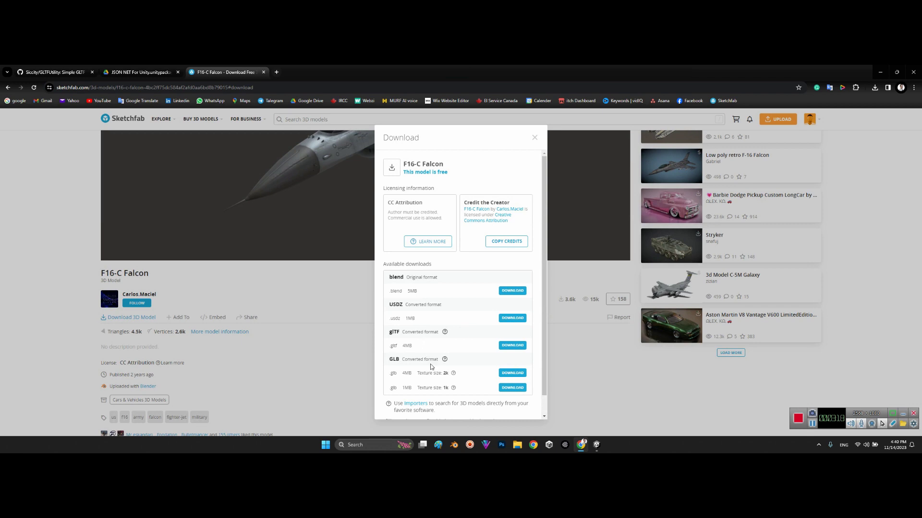
scroll(433, 366, "down", 1)
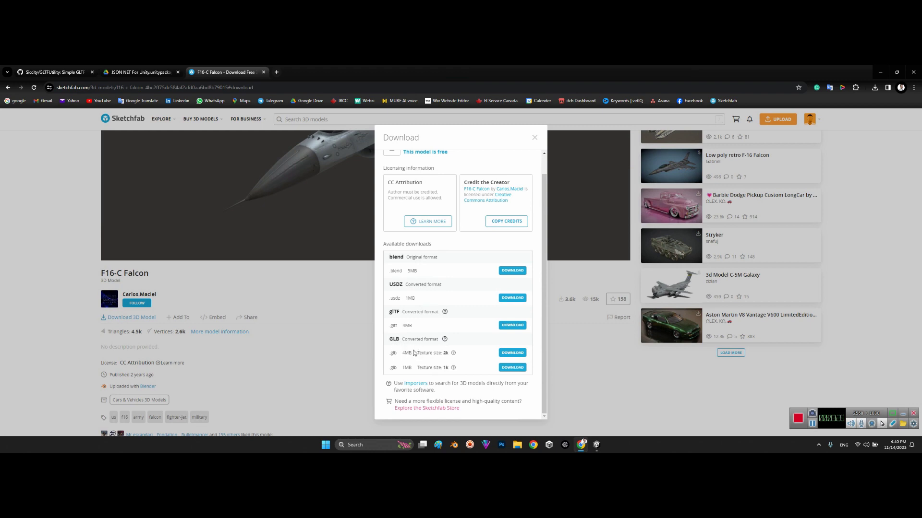
left_click(511, 353)
left_click(343, 292)
scroll(381, 238, "up", 4)
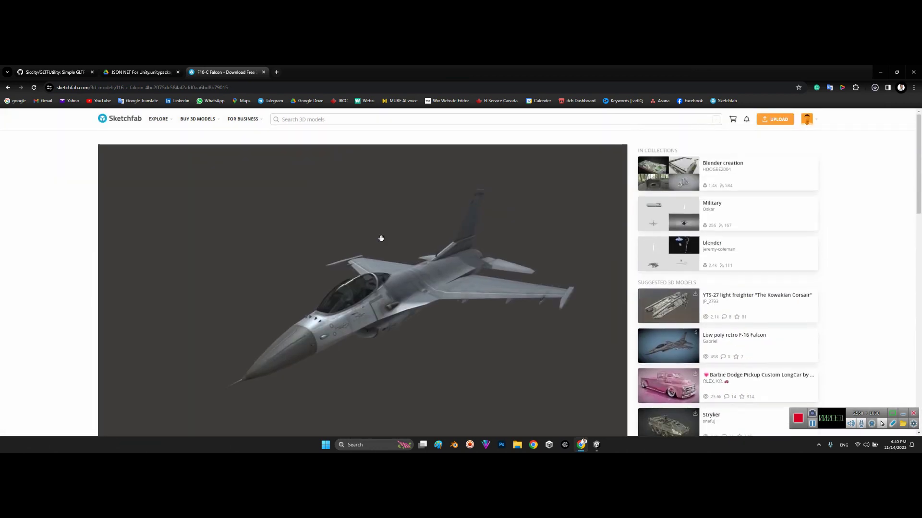
Step: Rotate the F-16 in the Sketchfab viewer, then check f16-c_falcon (1).glb in recent downloads
double_click(437, 281)
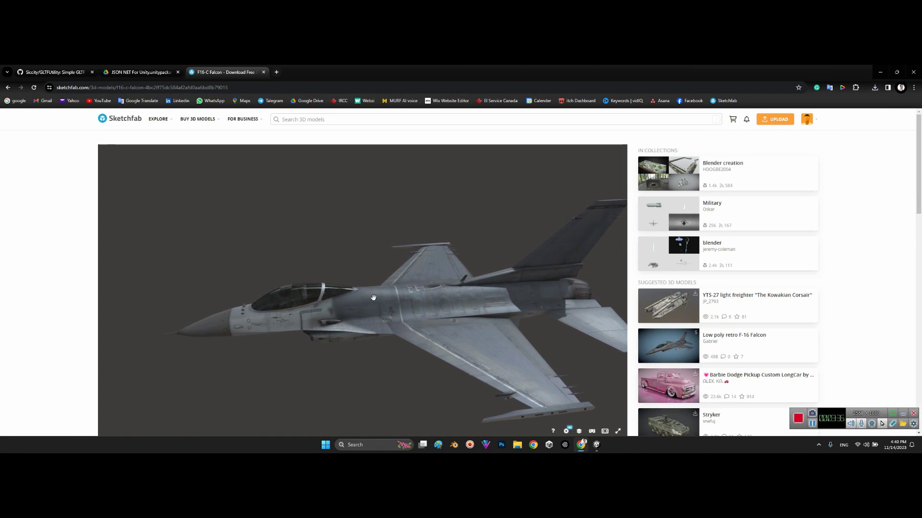
left_click_drag(302, 340, 480, 201)
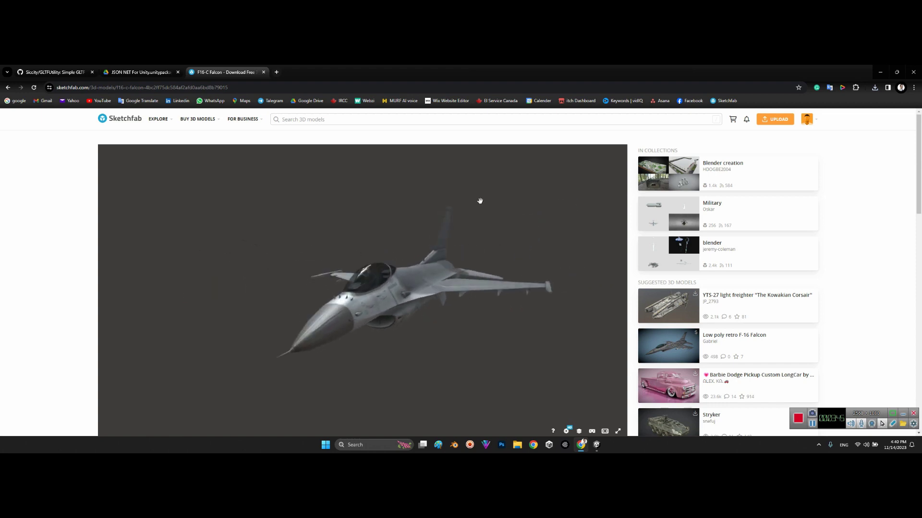
left_click(875, 88)
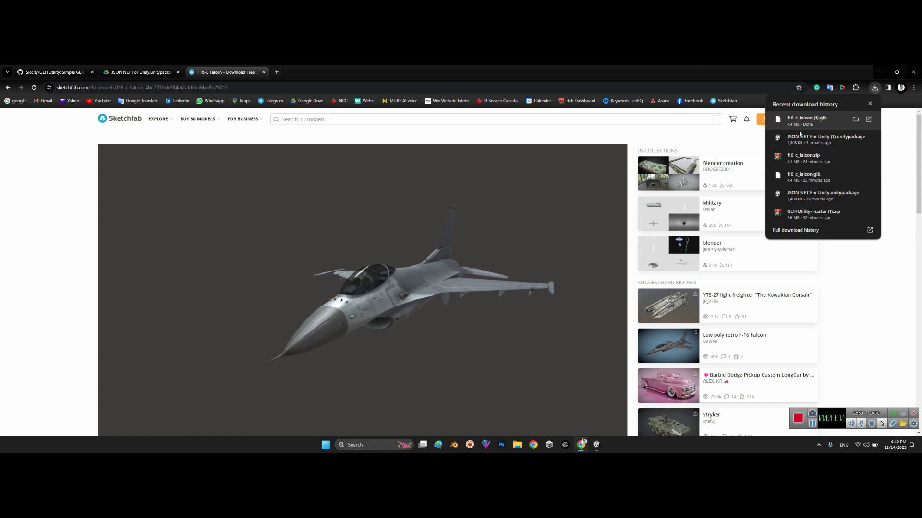
Step: Import the downloaded f16-c_falcon (1).glb from its download folder into the project Assets
left_click(597, 444)
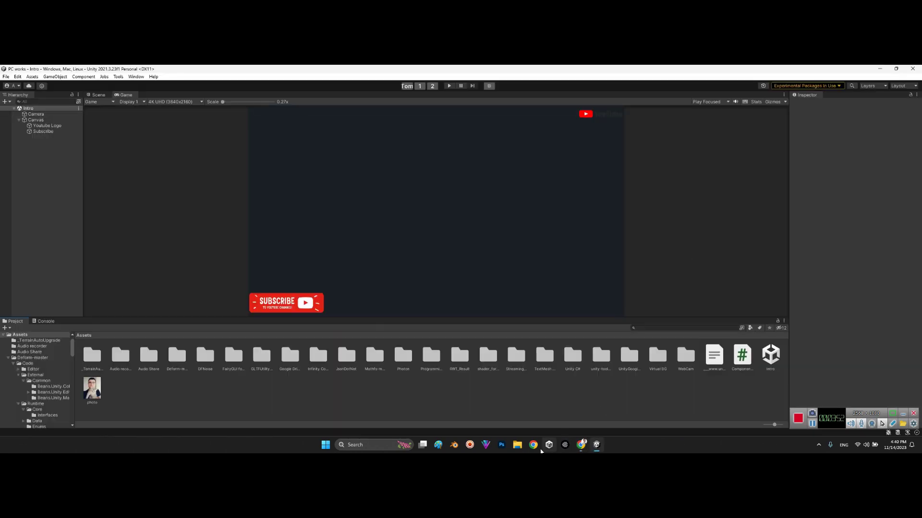
left_click(581, 445)
left_click(874, 88)
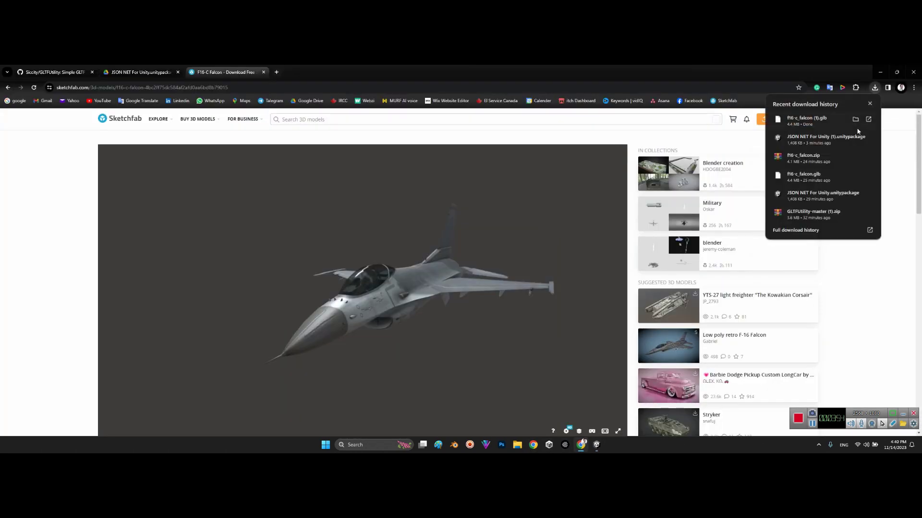
left_click(856, 119)
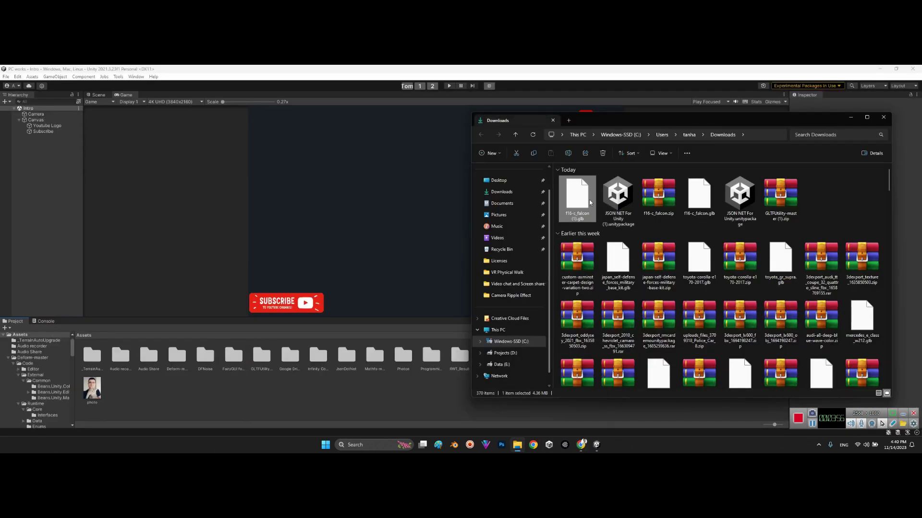
left_click_drag(293, 402, 365, 404)
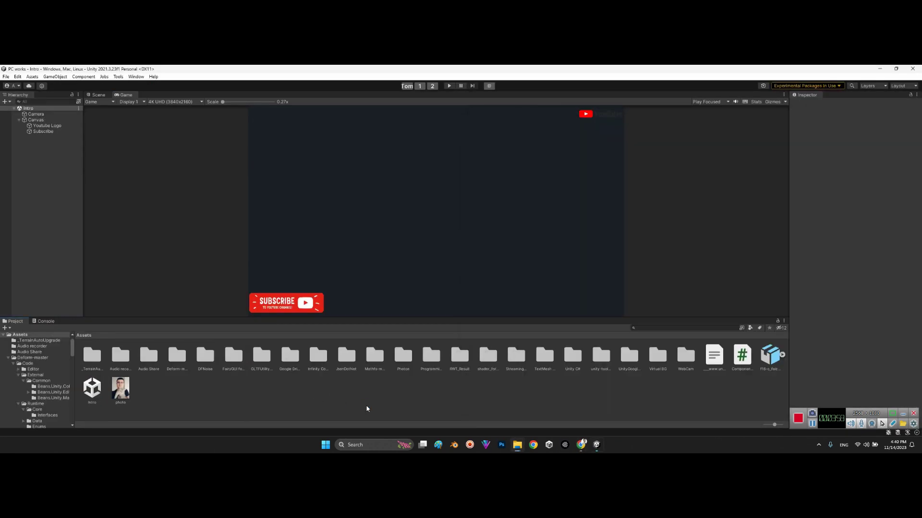
Step: In the Scene view, drag the F-16 model into the scene and select the f16-c_falcon (1) object
left_click(101, 95)
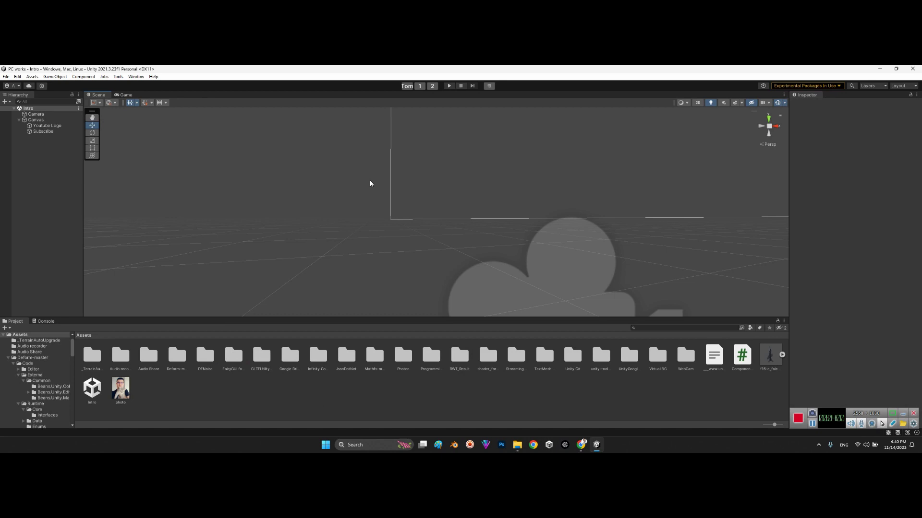
left_click(770, 362)
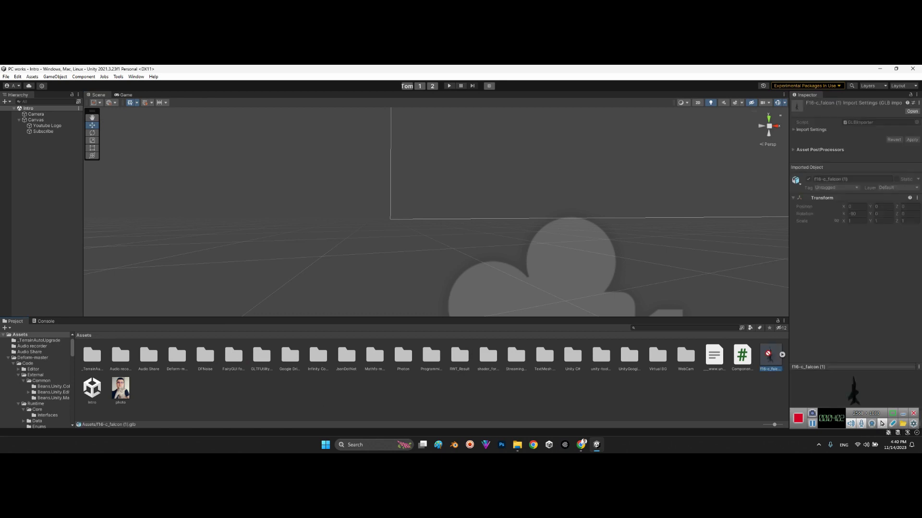
left_click_drag(767, 354, 353, 252)
left_click_drag(353, 252, 451, 279, "alt")
left_click(50, 120)
Step: Delete the F-16 and create a new Basic (Built-in) scene without saving the old one
key("Delete")
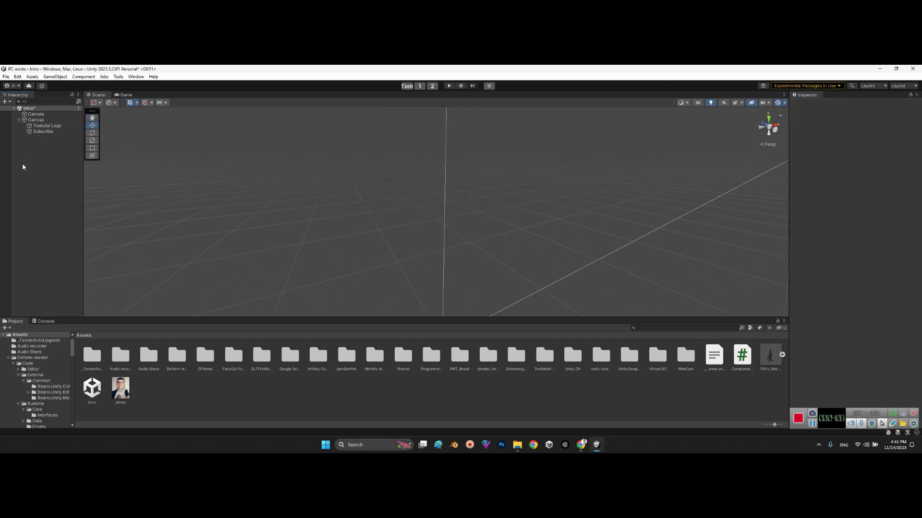
key("ctrl+n")
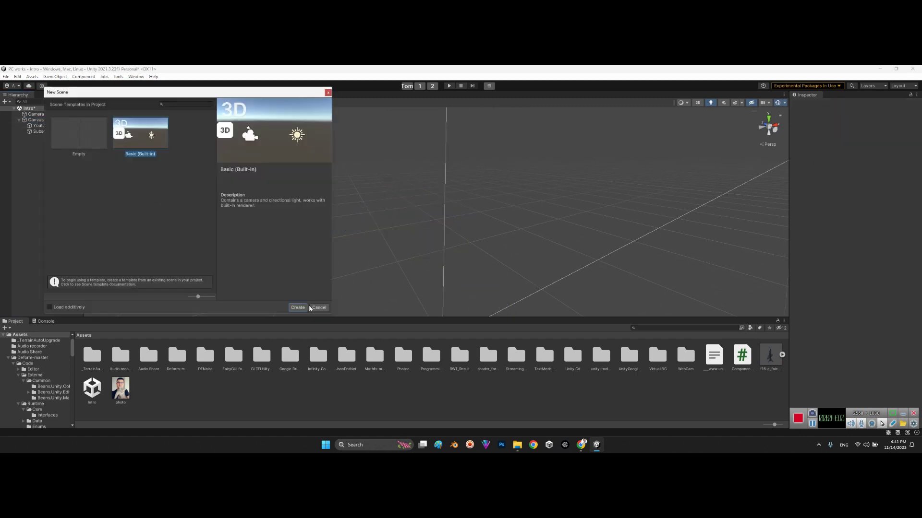
left_click(298, 308)
left_click(483, 268)
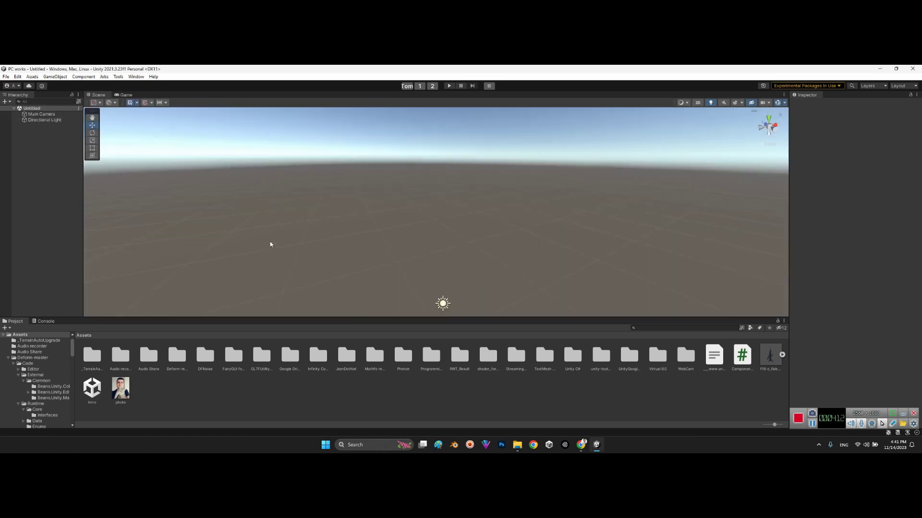
Step: Place the F-16 model into the new scene and orbit around behind the jet
left_click_drag(768, 369, 557, 250)
left_click(557, 251)
right_click_drag(557, 250, 279, 234)
mouse_move(353, 212)
right_mouse_down()
mouse_move(602, 224)
mouse_move(532, 228)
mouse_move(417, 311)
mouse_move(531, 304)
mouse_move(469, 220)
mouse_move(475, 231)
right_mouse_up()
Step: Compare the result against the F-16 on the Sketchfab model page
left_click(581, 445)
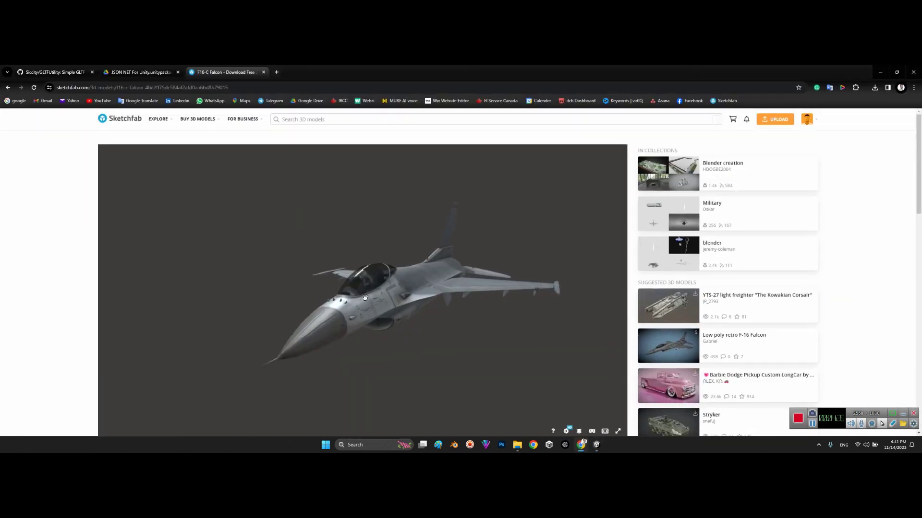
scroll(384, 260, "up", 6)
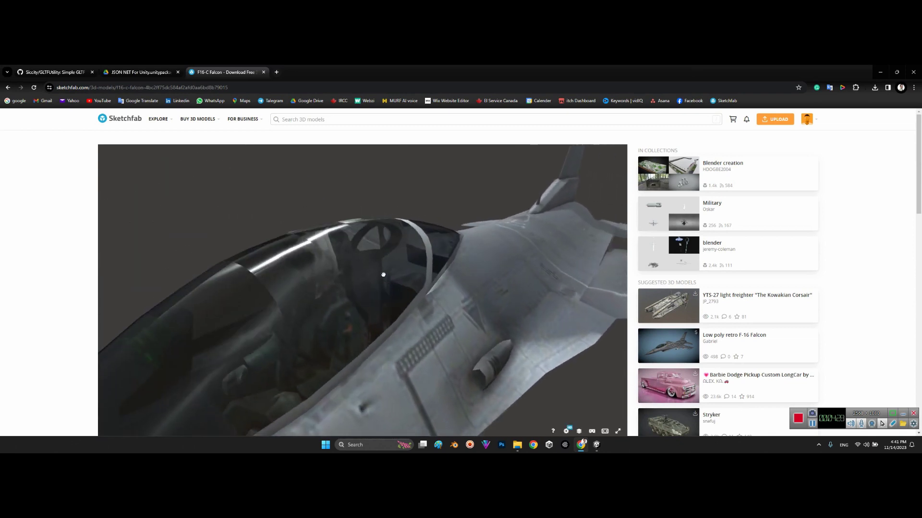
scroll(385, 271, "down", 6)
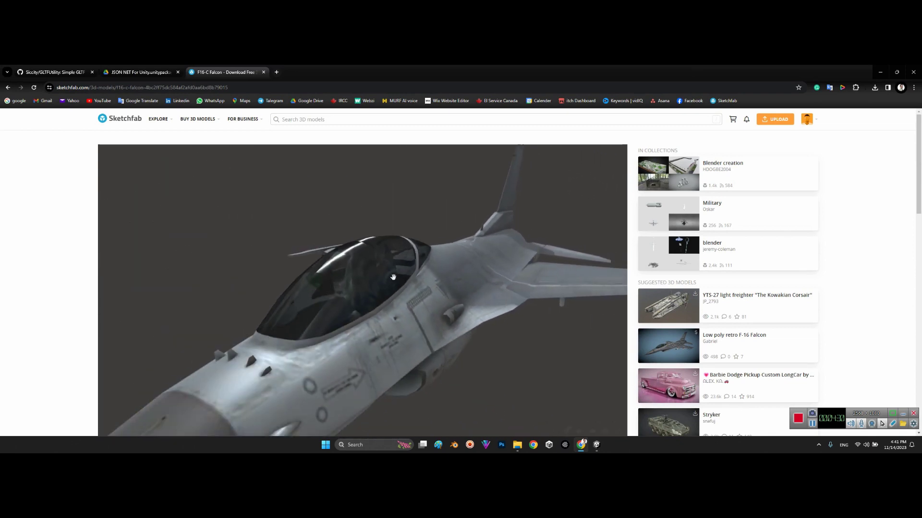
Step: Orbit under the F-16 and select its parts Object_4, Canopy01_1 and BrakeL02_13
left_click(597, 444)
scroll(545, 272, "down", 6)
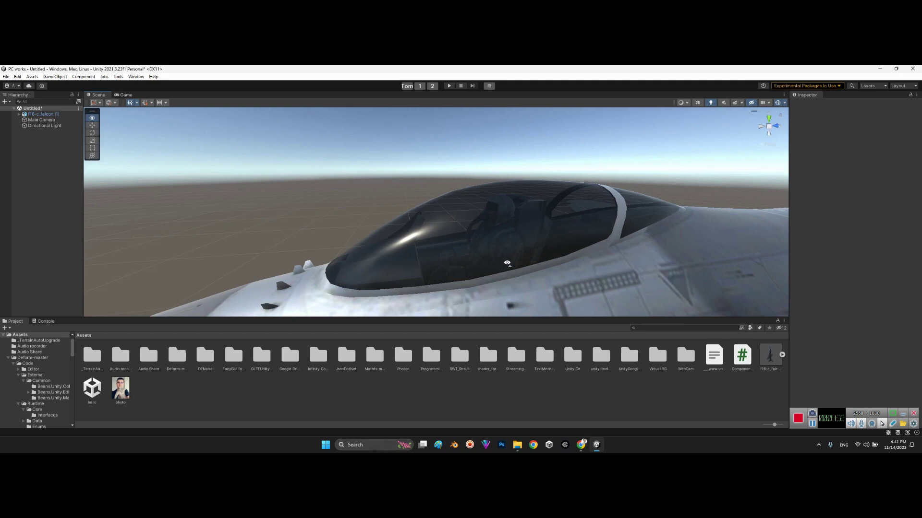
left_click_drag(504, 261, 480, 225, "alt")
left_click(454, 229)
left_click(453, 229)
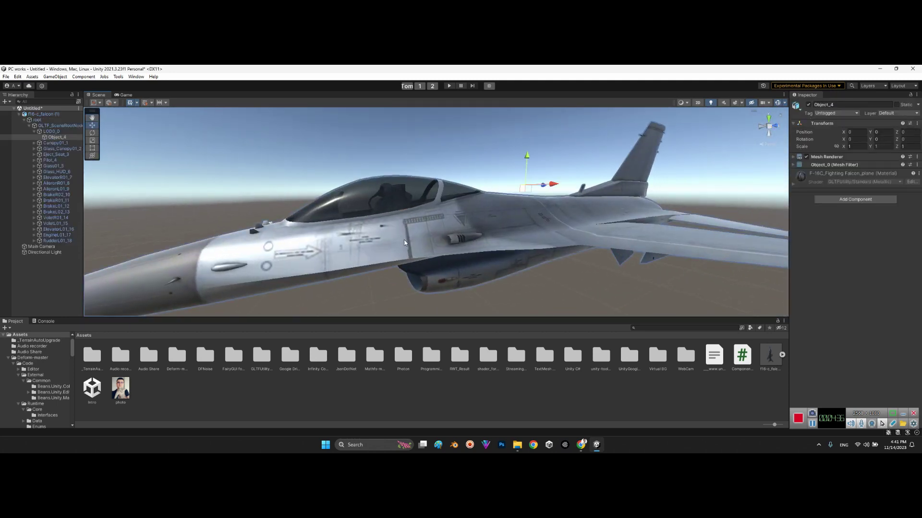
left_click(47, 144)
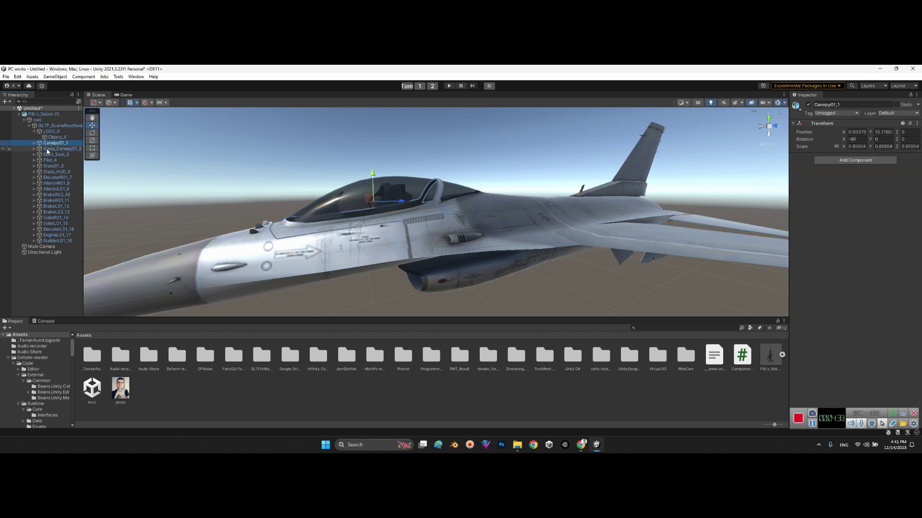
key("Down")
key("Down")
key("Down")
key("Down")
key("Down")
key("Down")
key("Down")
key("Down")
key("Down")
key("Down")
key("Down")
key("Down")
left_click_drag(134, 230, 306, 275, "alt")
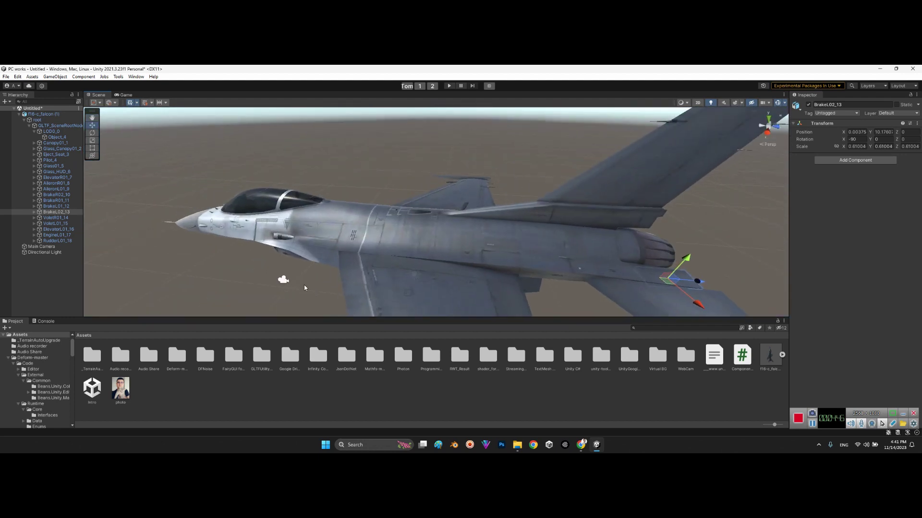
left_click(782, 356)
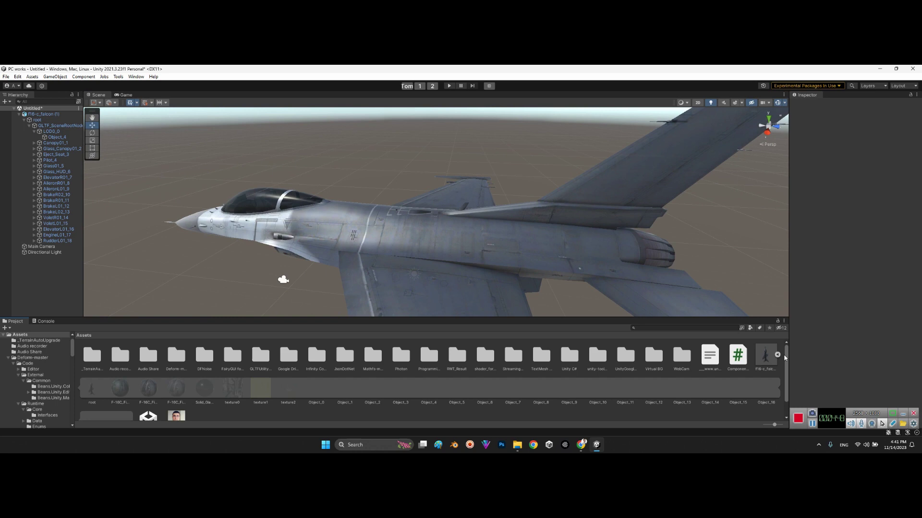
left_click(228, 393)
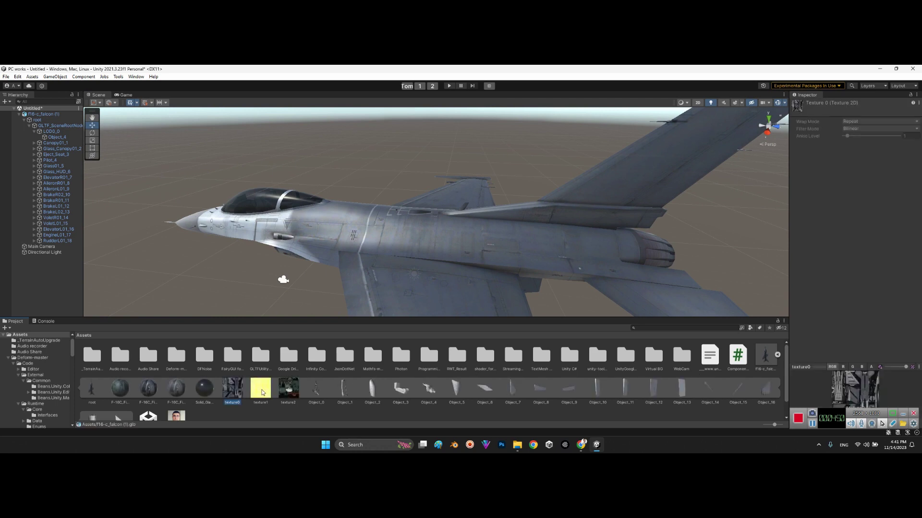
key("Right")
key("Right")
scroll(240, 384, "down", 1)
left_click(176, 376)
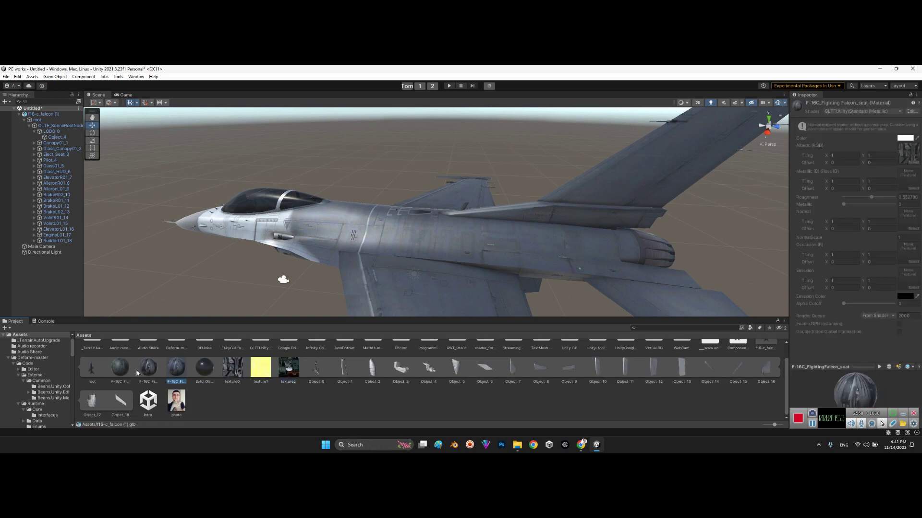
left_click(149, 370)
left_click(118, 372)
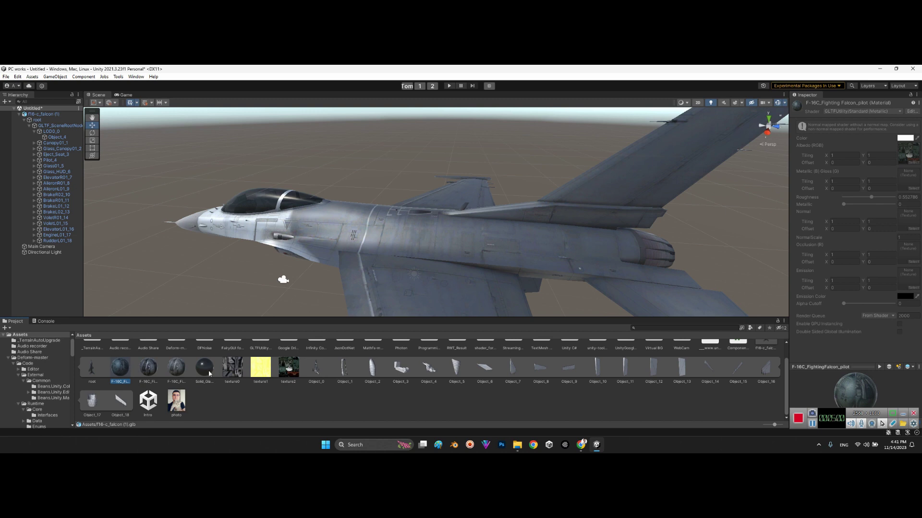
scroll(786, 365, "up", 2)
left_click(782, 356)
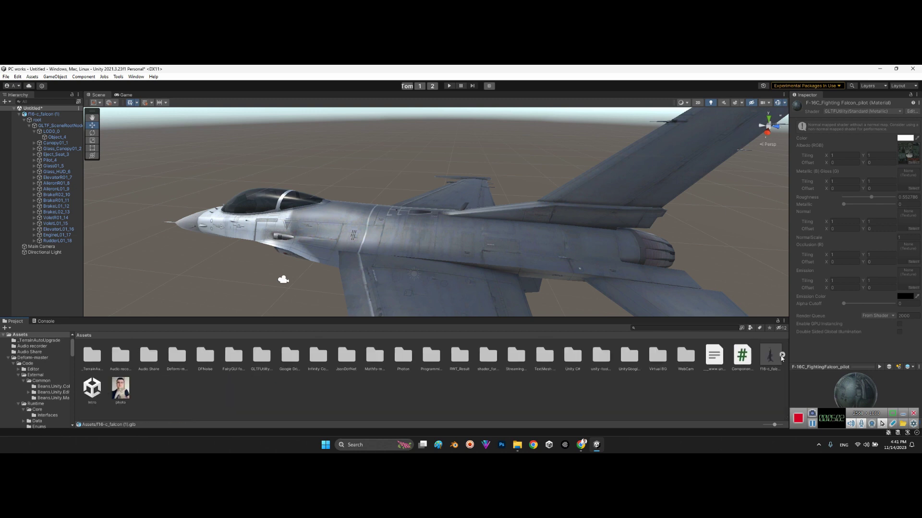
Step: Remove the F-16 from the scene
right_click(480, 412)
key("Escape")
key("ctrl+z")
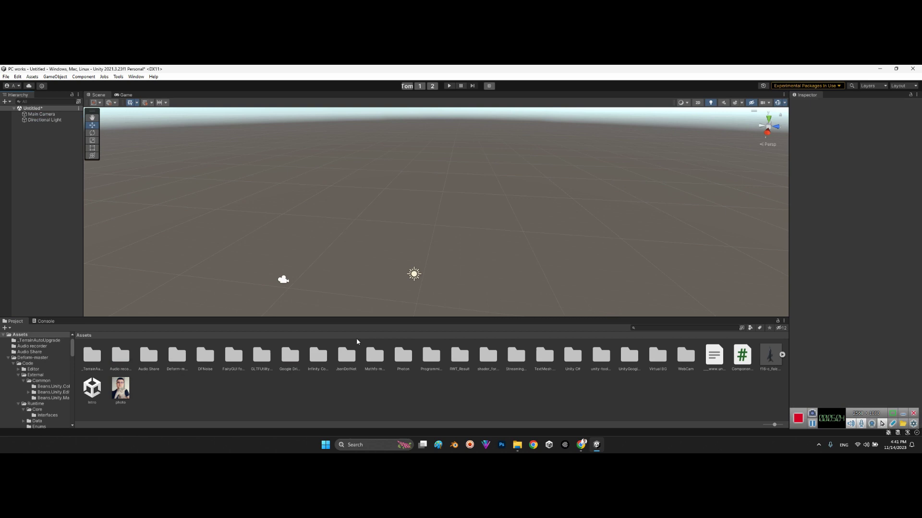
Step: Create a New F16 folder in Assets, move the F-16 model into it and open it
right_click(367, 391)
mouse_move(408, 191)
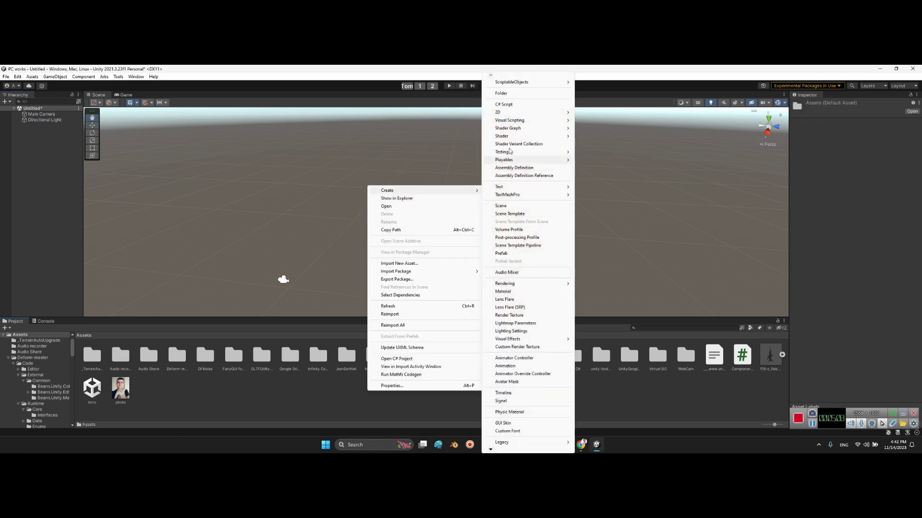
left_click(504, 93)
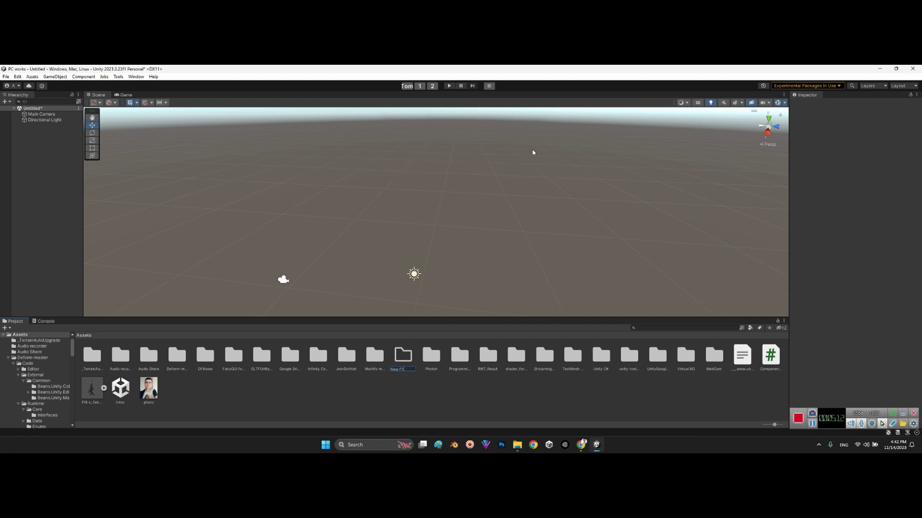
key("Return")
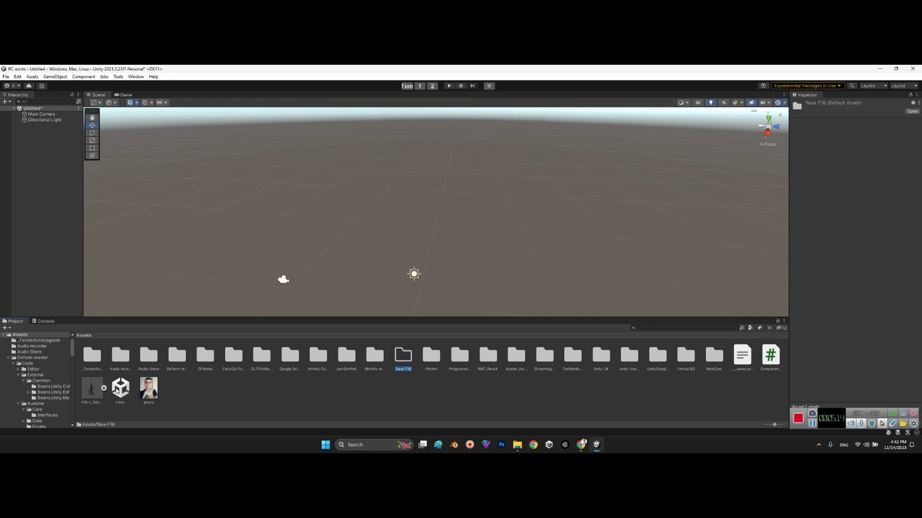
left_click_drag(91, 388, 403, 356)
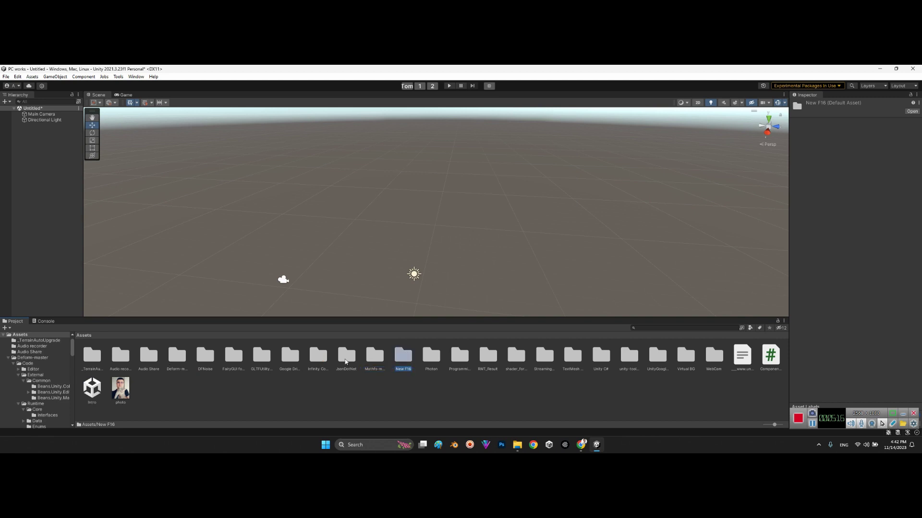
double_click(401, 356)
Step: Expand the F-16 GLB's Import Settings and Animation options (24 fps, Import From File interpolation)
left_click(93, 357)
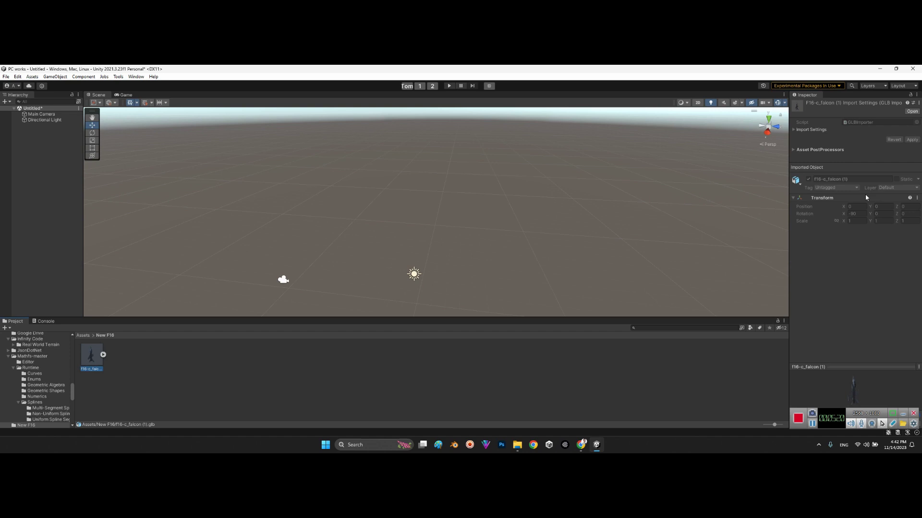
left_click(805, 130)
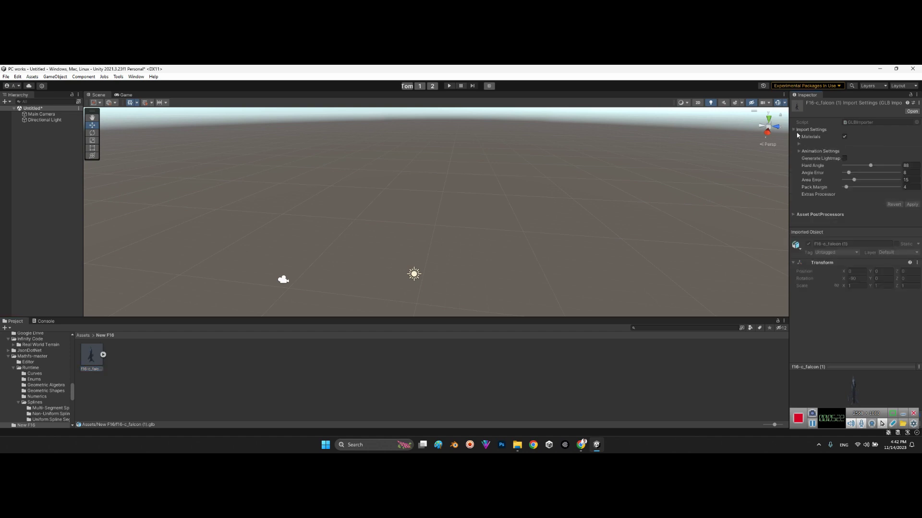
left_click(798, 145)
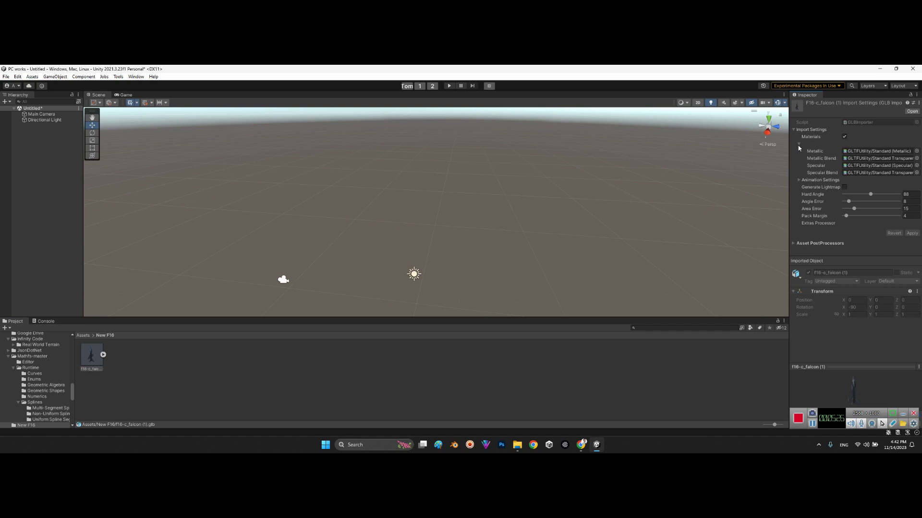
left_click(799, 180)
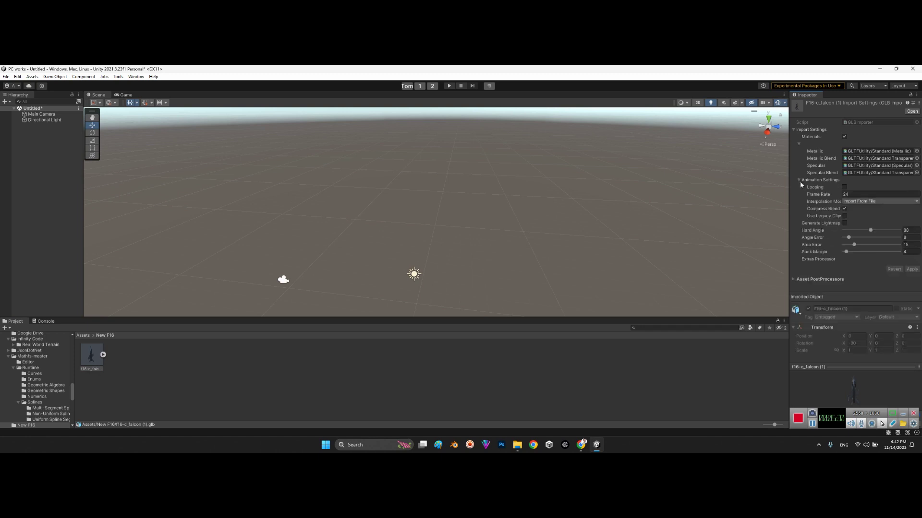
left_click(794, 280)
left_click(794, 280)
left_click(799, 144)
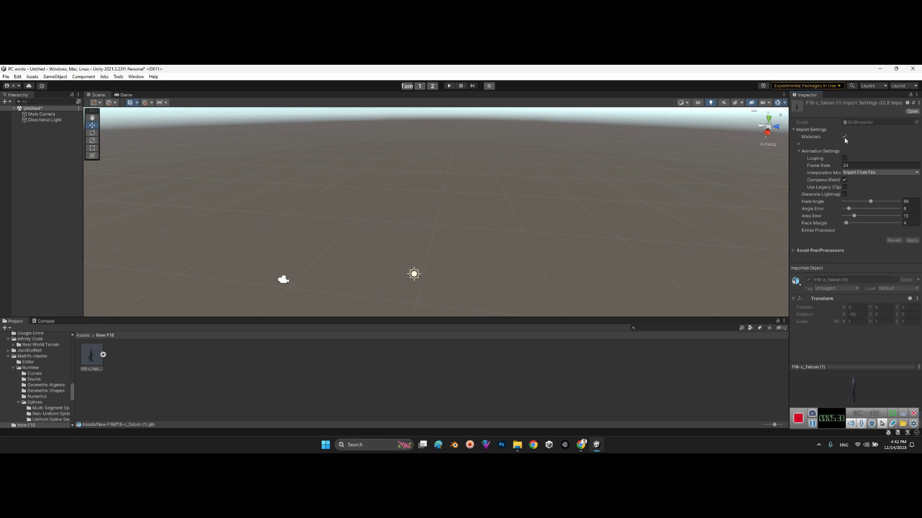
Step: Extract the three F-16C materials and Solid_Glass from the model into the New F16 folder
left_click(563, 385)
left_click(104, 355)
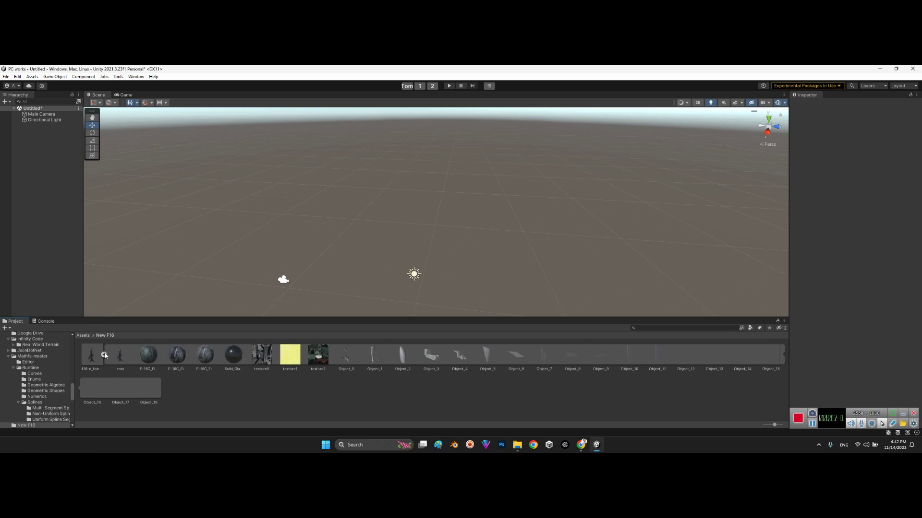
left_click(149, 357)
left_click(174, 358, "ctrl")
left_click(205, 358, "ctrl")
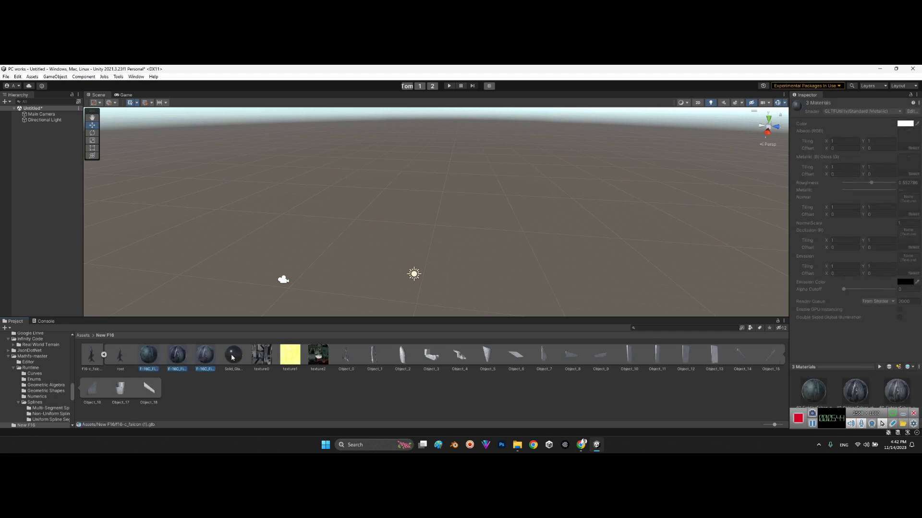
left_click(232, 357, "ctrl")
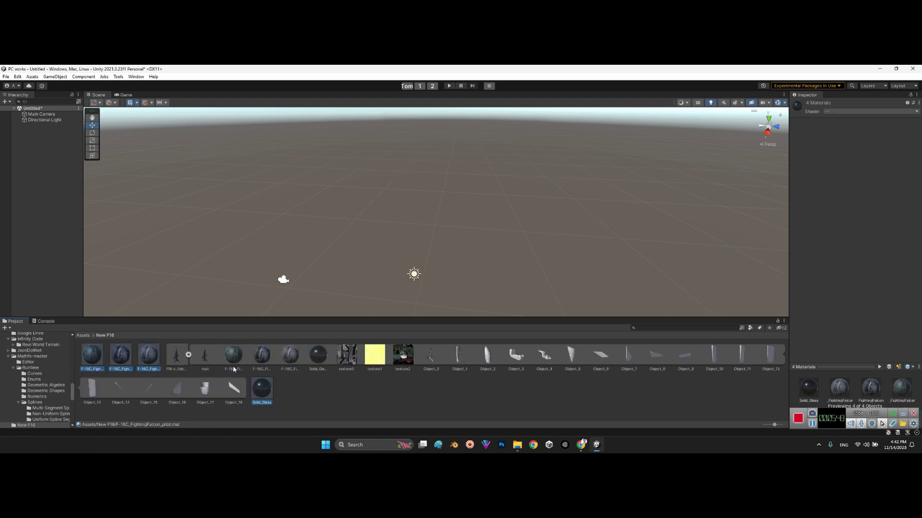
left_click(188, 355)
Step: Review the extracted F-16C materials, then place the F-16 model back in the scene
left_click(145, 363)
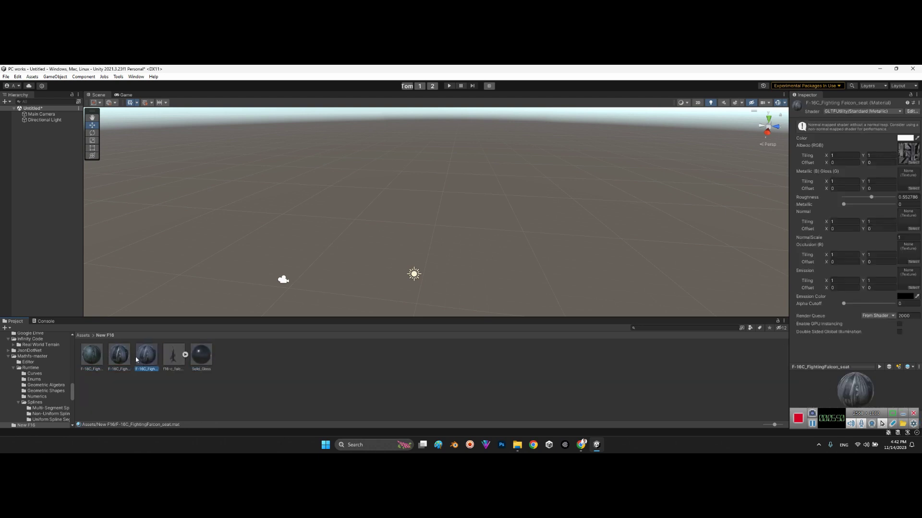
left_click(123, 359)
left_click(100, 358)
left_click(119, 359)
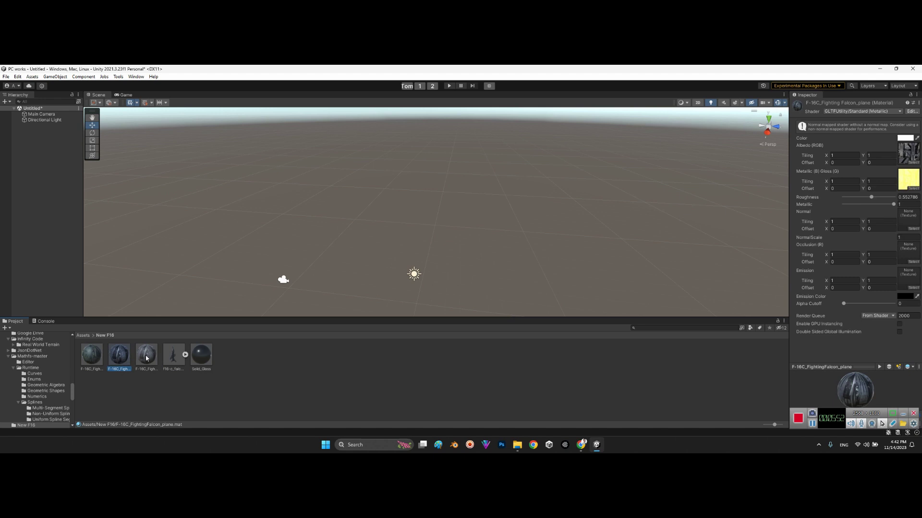
left_click(146, 358)
left_click_drag(183, 364, 498, 238)
right_click_drag(498, 239, 492, 218)
Step: Select the Object_4 body and locate its F-16C_FightingFalcon_plane material
left_click(497, 270)
left_click(818, 164)
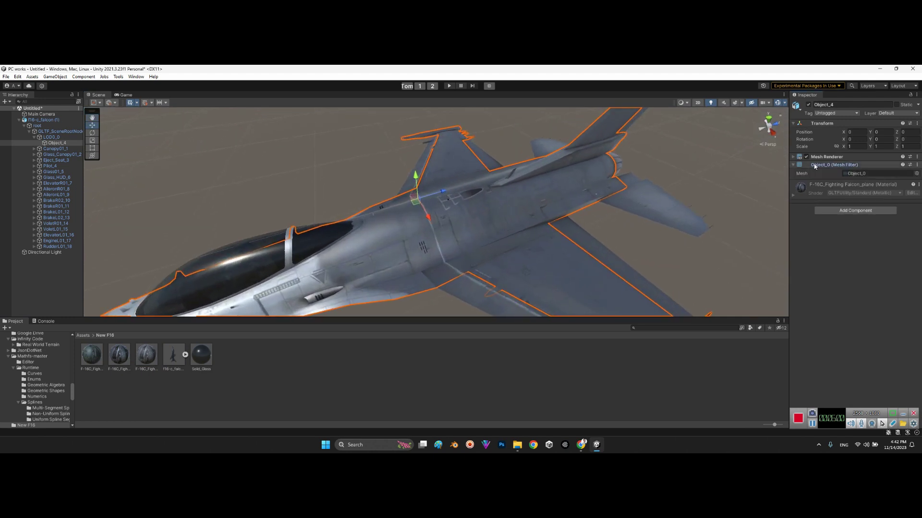
left_click(820, 157)
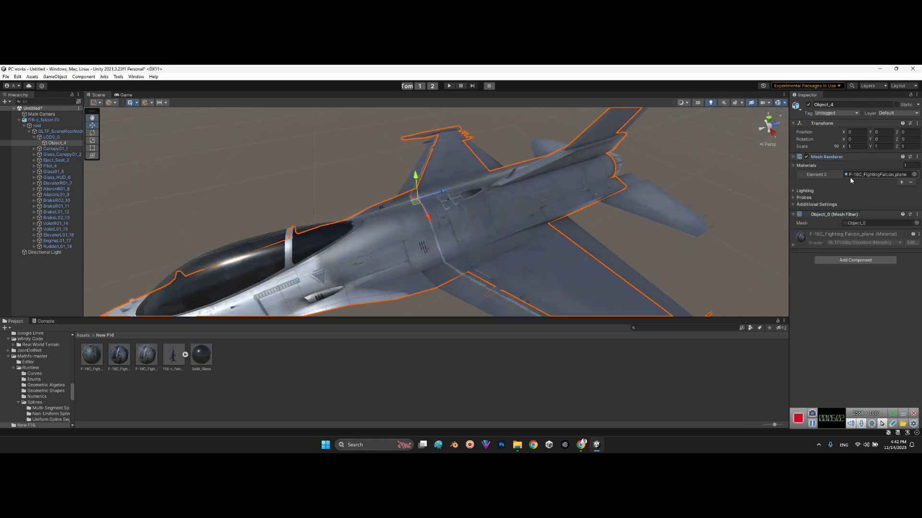
left_click(874, 177)
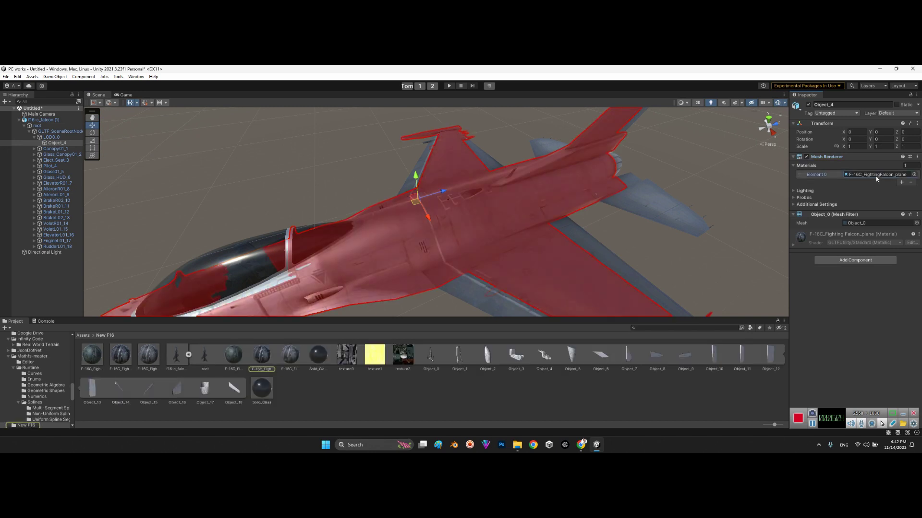
left_click(117, 356)
left_click(366, 266)
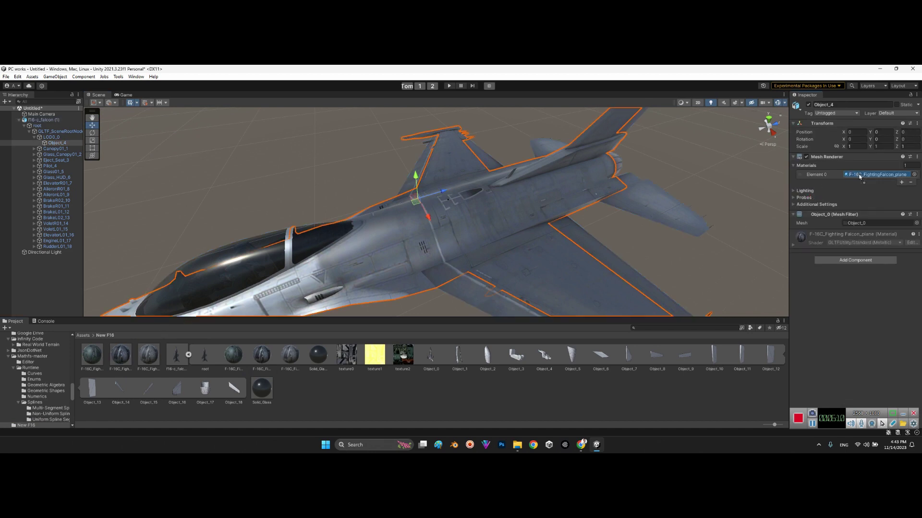
Step: Set the F-16C_FightingFalcon_plane material colour to red, turning the fuselage red
left_click(817, 244)
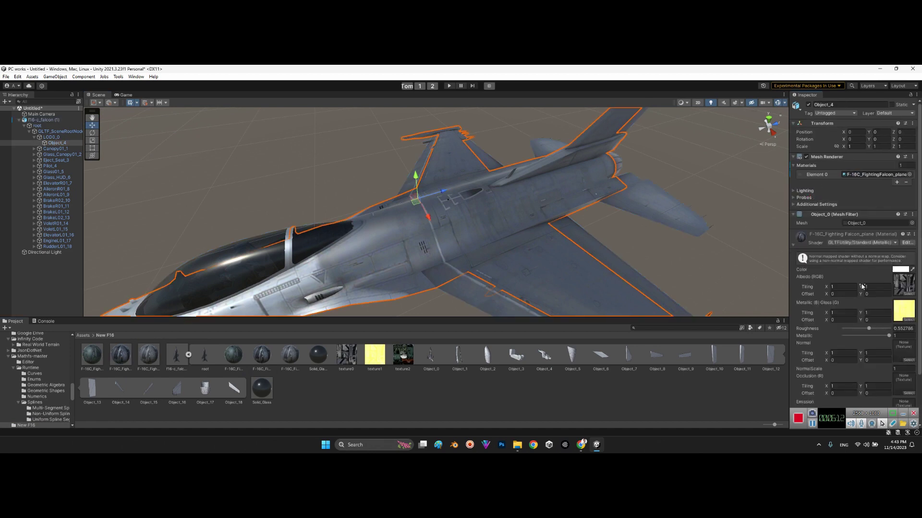
scroll(874, 339, "down", 3)
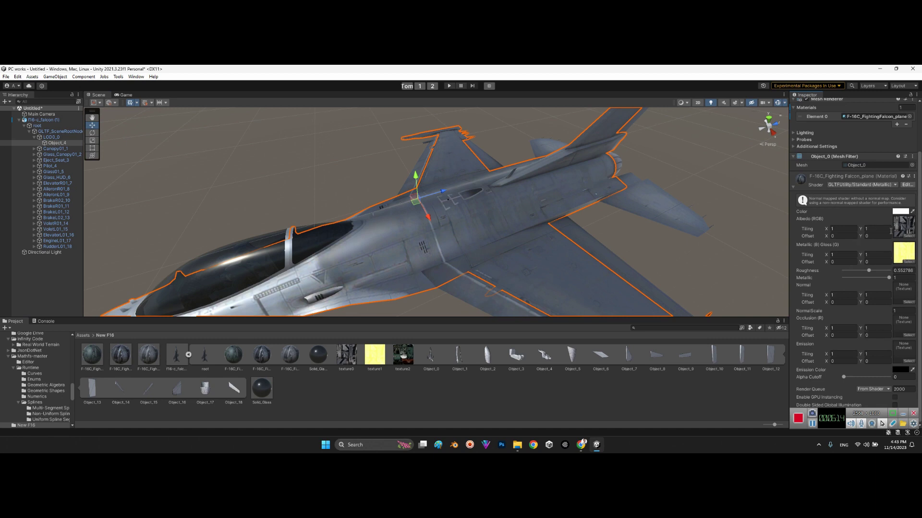
left_click(900, 212)
left_click_drag(888, 261, 900, 249)
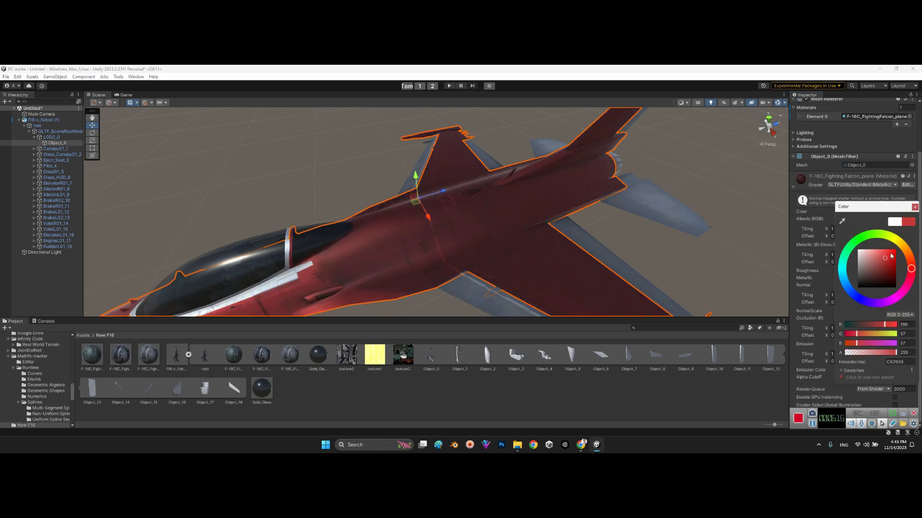
left_click_drag(634, 226, 599, 237, "alt")
left_click(599, 238)
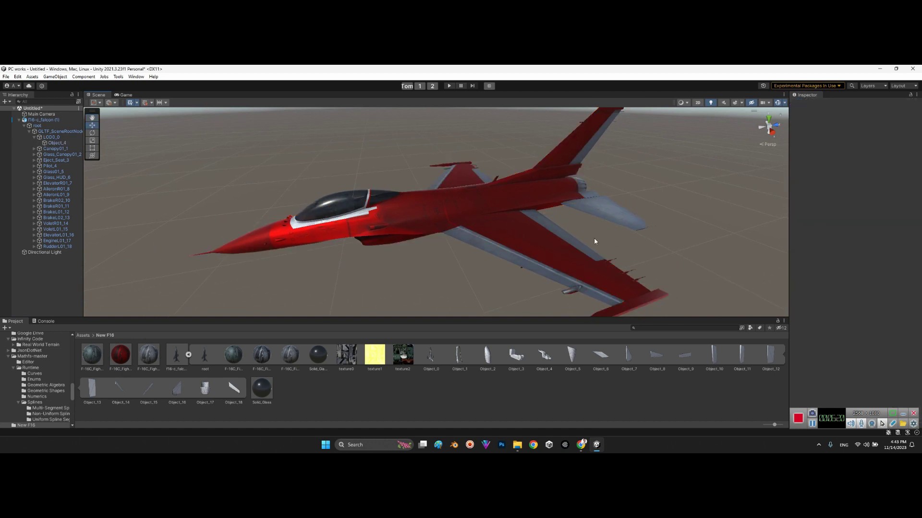